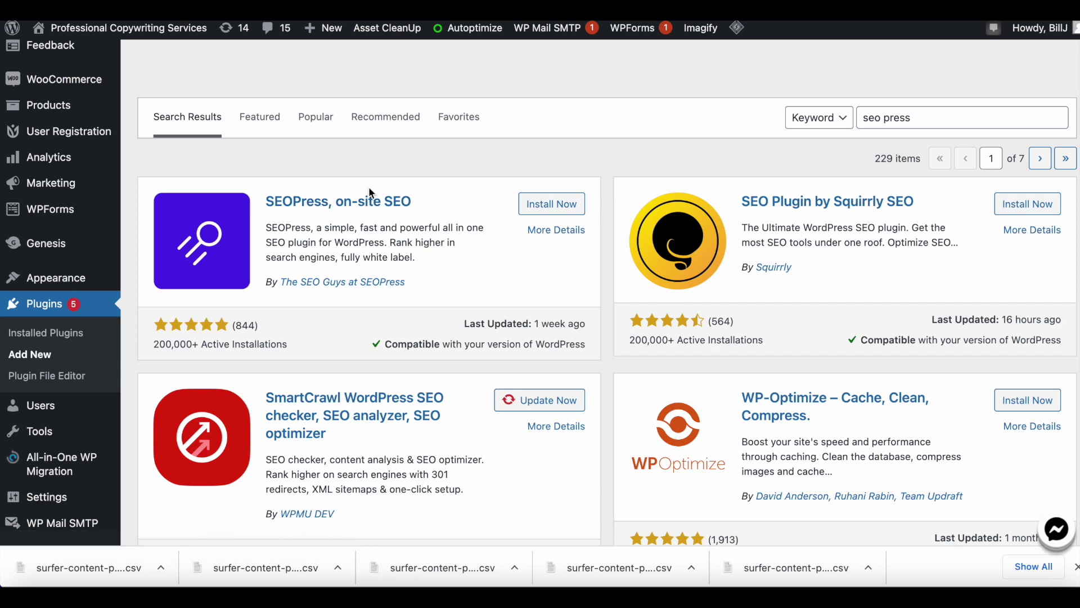
# Install SEOPress from its plugin card and activate it, reaching the 'Plugin activated.' notice
pyautogui.scroll(1, 369, 186)
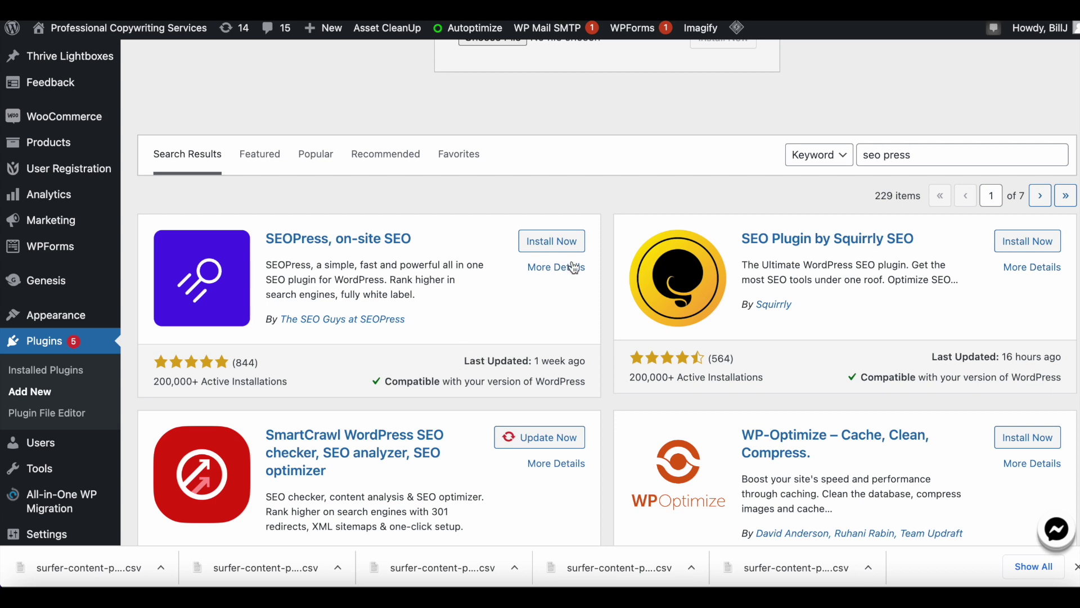
pyautogui.click(561, 241)
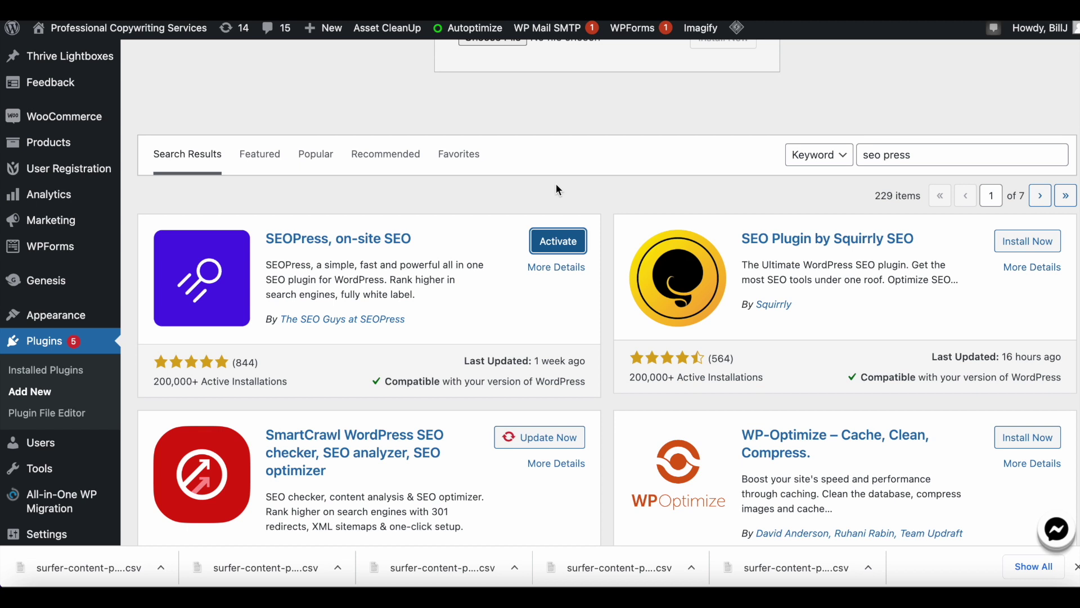
pyautogui.click(568, 256)
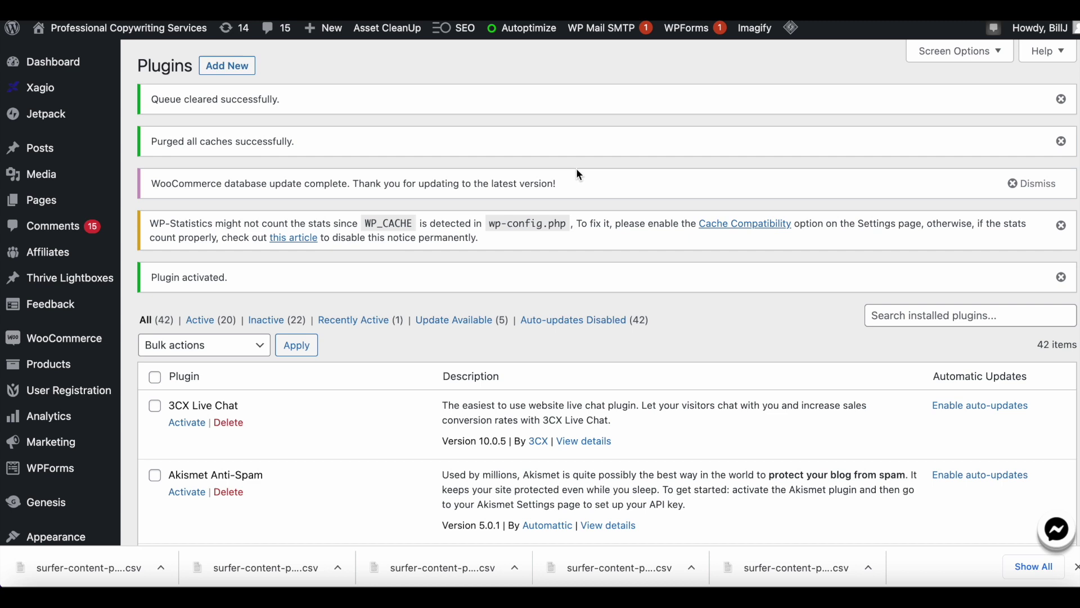
# Filter the installed plugins by 'seopress' to show SEOPress 5.9.0.4 and reveal the SEO menu
pyautogui.scroll(-3, 578, 173)
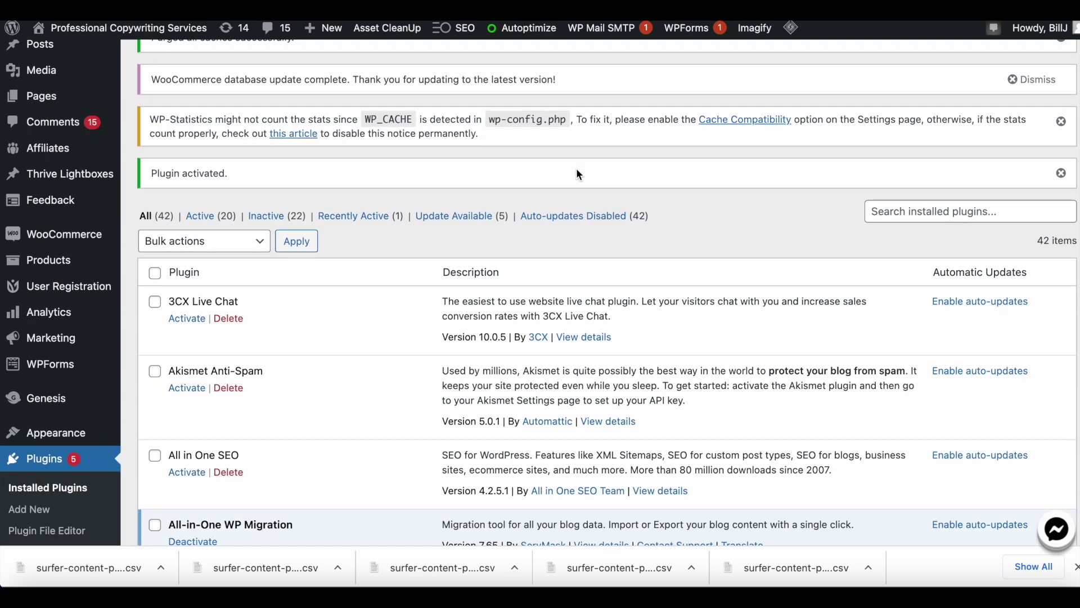
pyautogui.click(928, 204)
pyautogui.write('seopress')
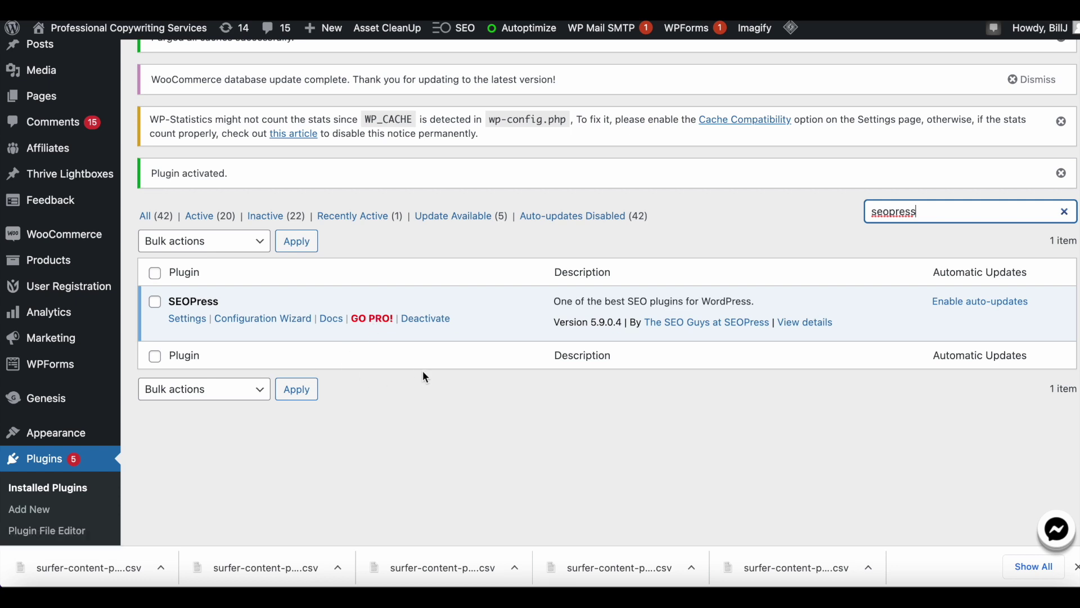
pyautogui.scroll(-5, 423, 370)
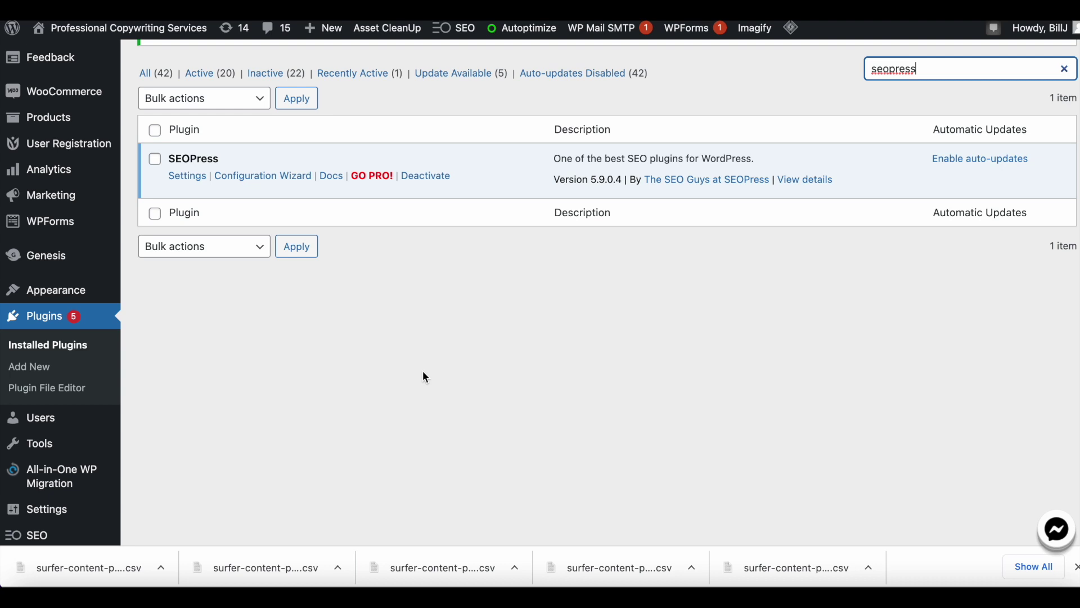
pyautogui.scroll(-4, 423, 370)
pyautogui.scroll(5, 368, 258)
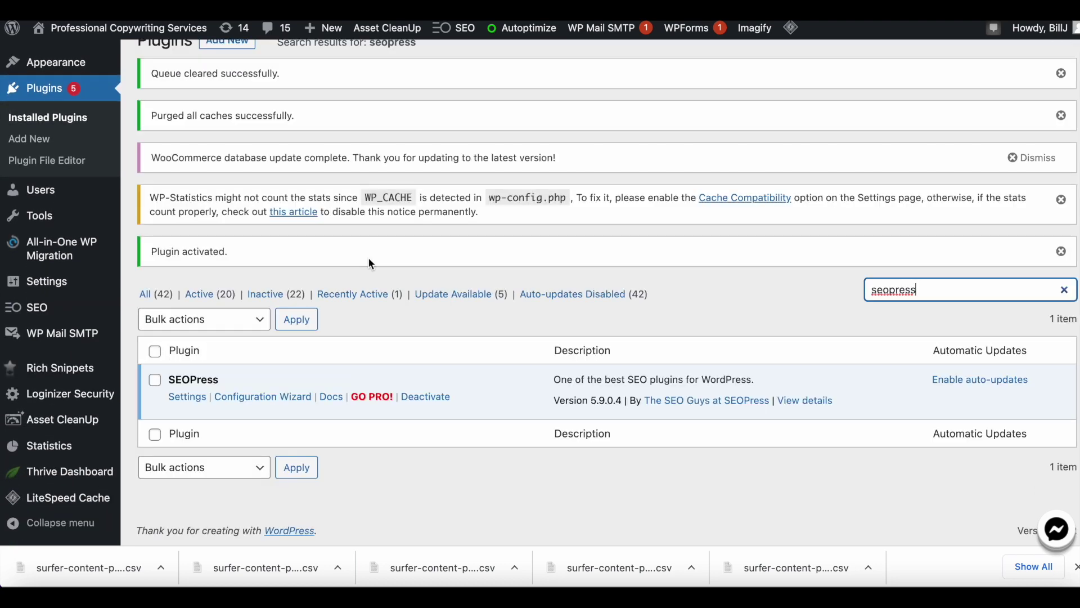
pyautogui.moveTo(33, 311)
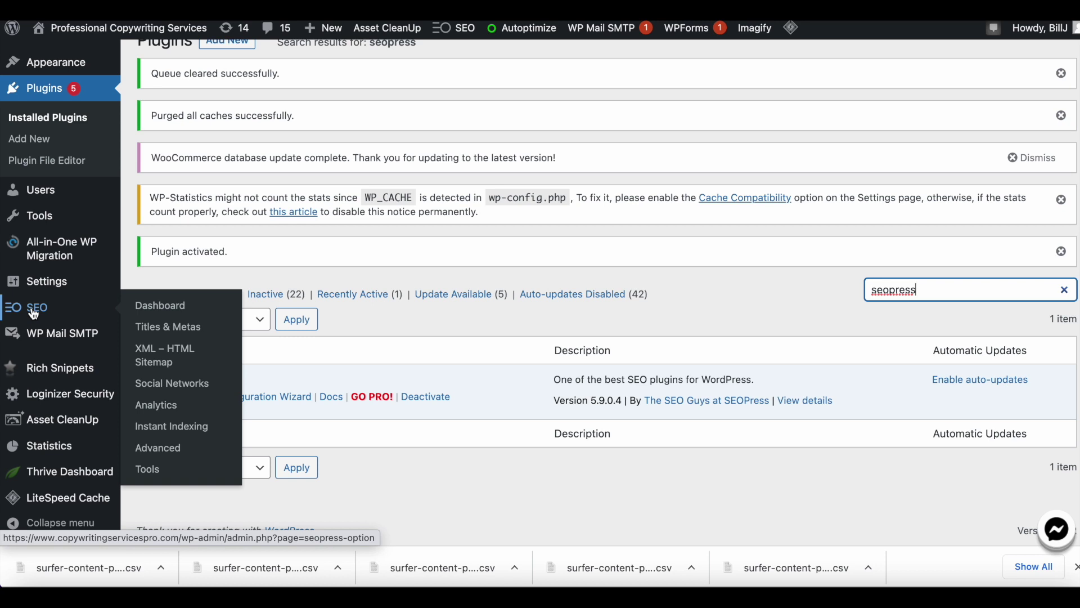
# Go to the SEOPress Instant Indexing page under the SEO menu
pyautogui.click(33, 313)
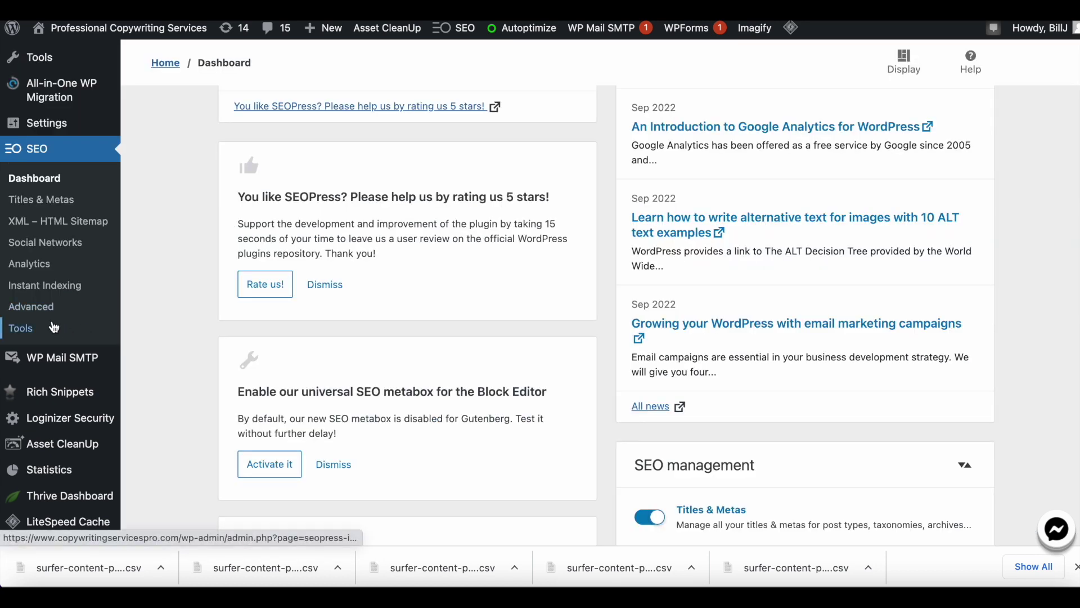
pyautogui.click(44, 288)
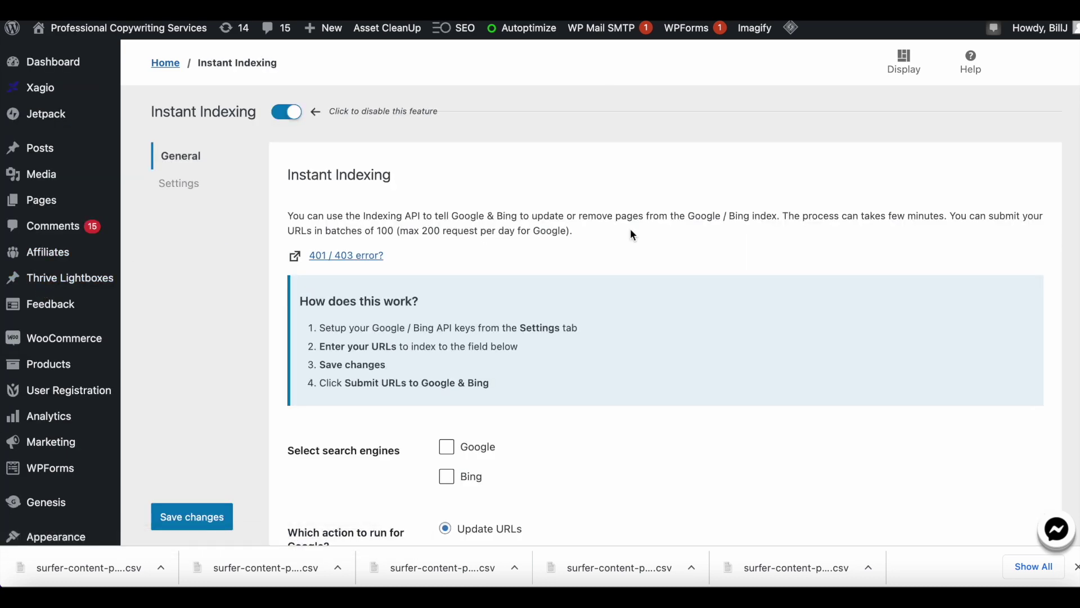
pyautogui.scroll(-2, 710, 215)
pyautogui.scroll(-2, 710, 215)
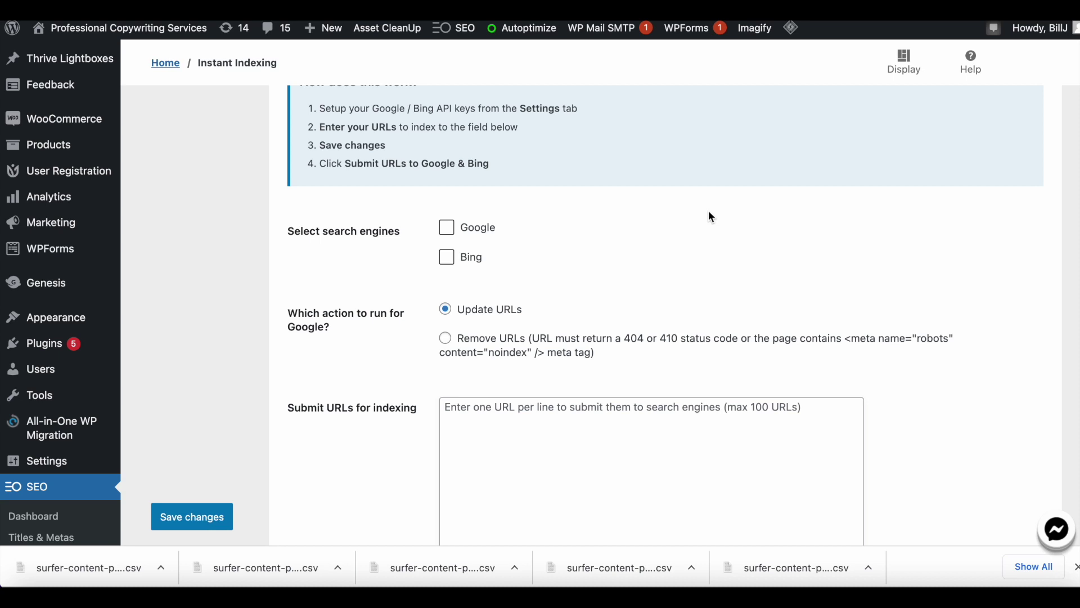
pyautogui.scroll(4, 710, 216)
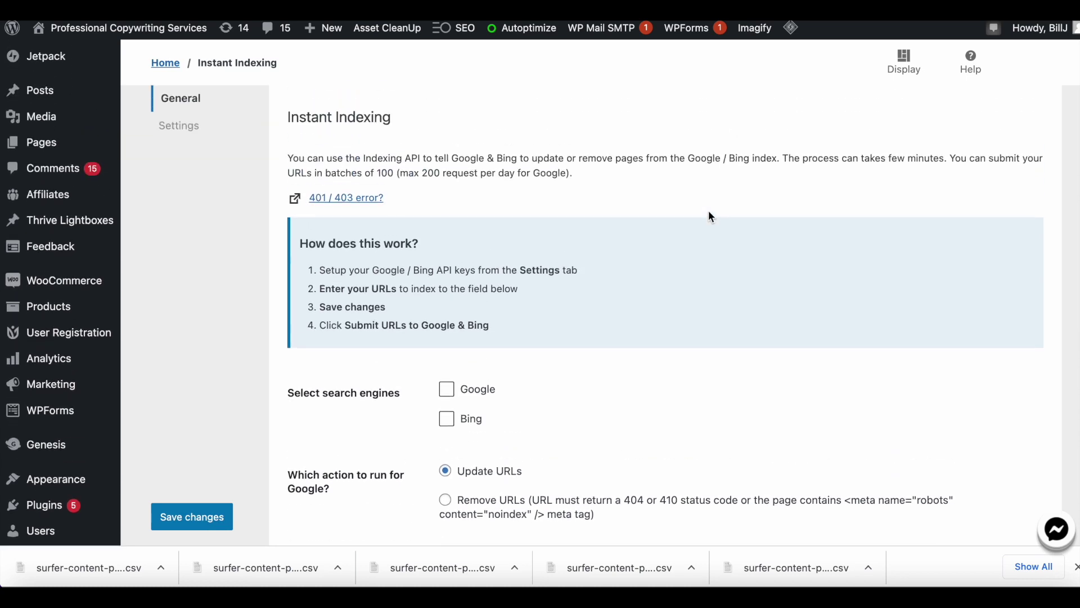
# Show the Google and Bing API key settings and focus the Google Indexing API key box
pyautogui.rightClick(709, 212)
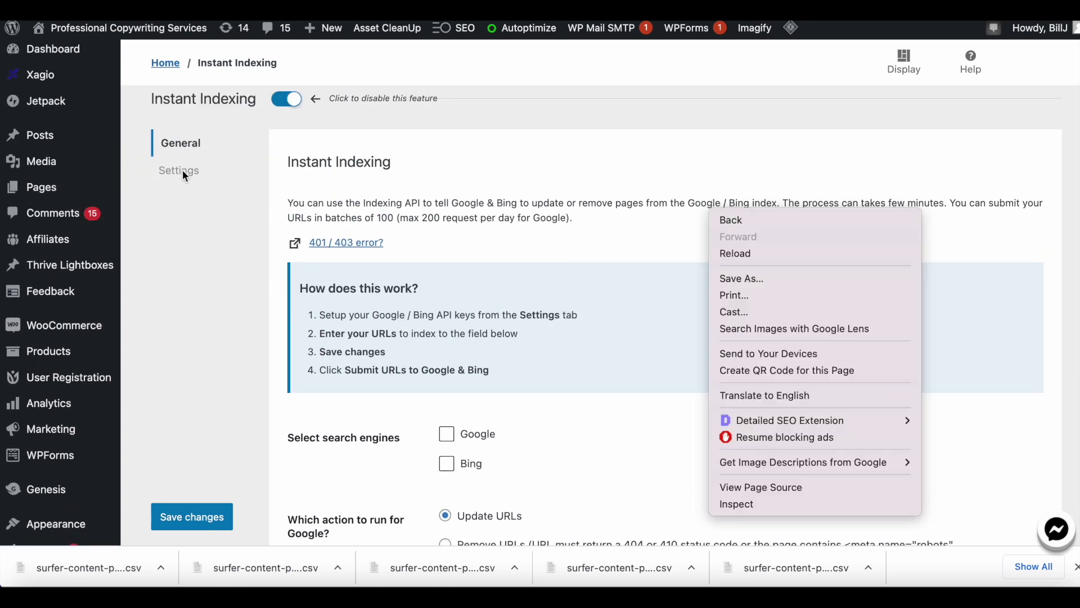
pyautogui.click(182, 169)
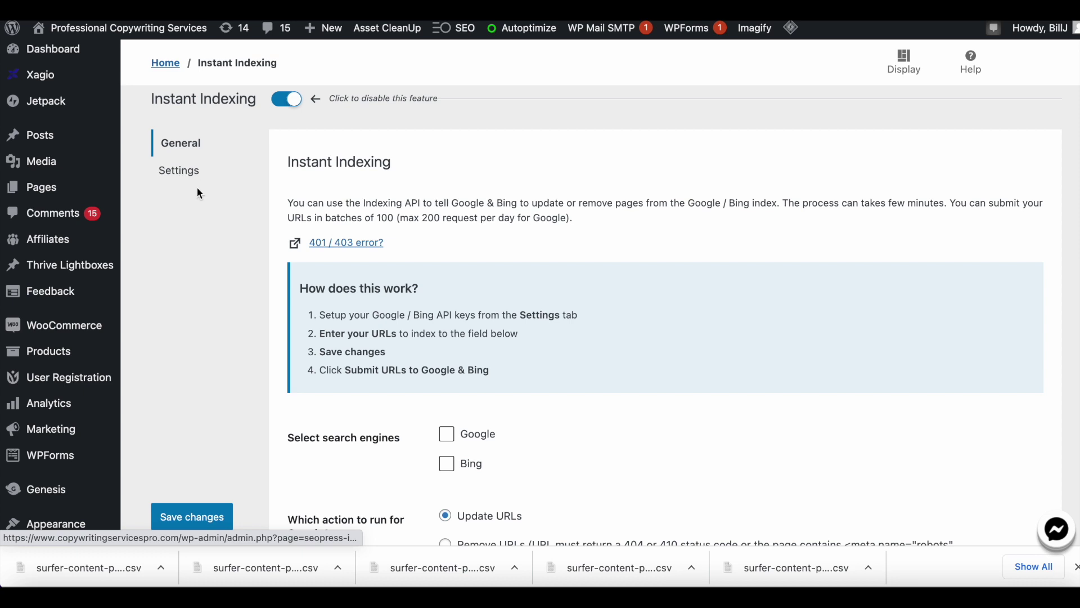
pyautogui.click(181, 170)
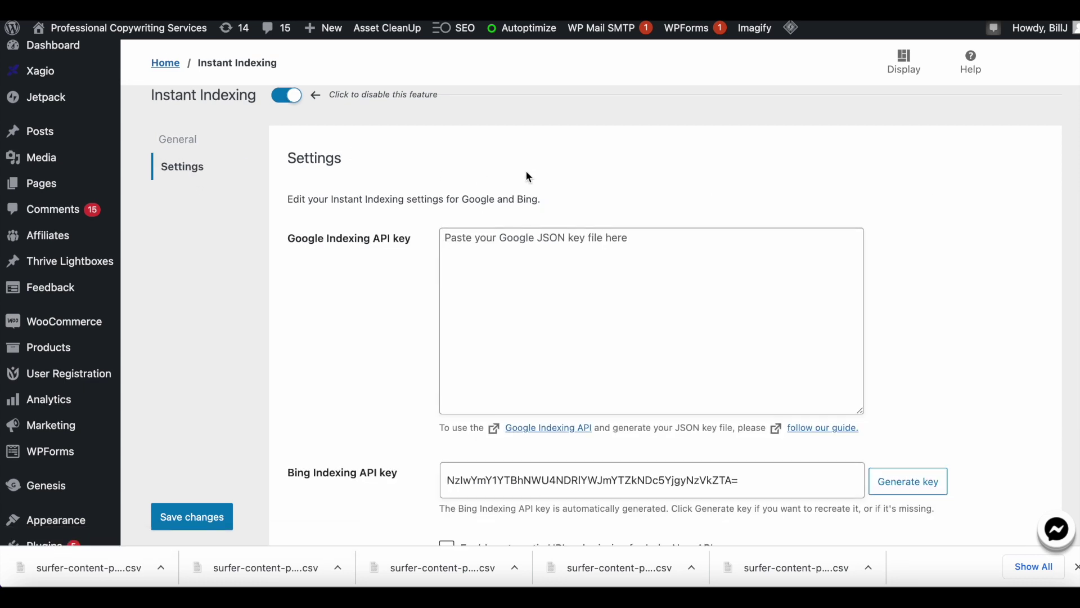
pyautogui.scroll(-2, 402, 221)
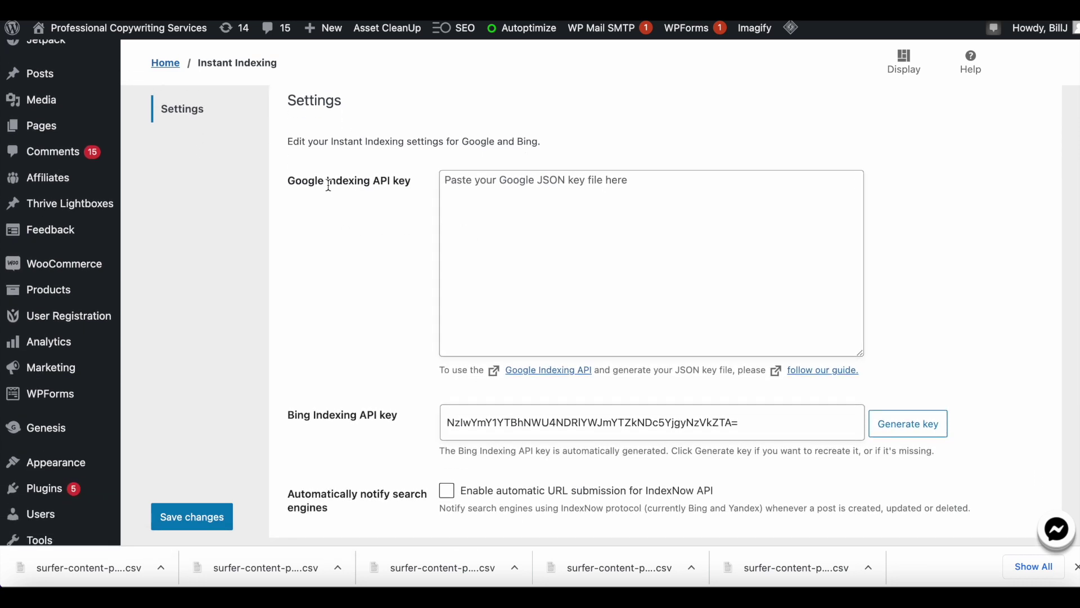
pyautogui.click(555, 209)
pyautogui.scroll(-3, 555, 209)
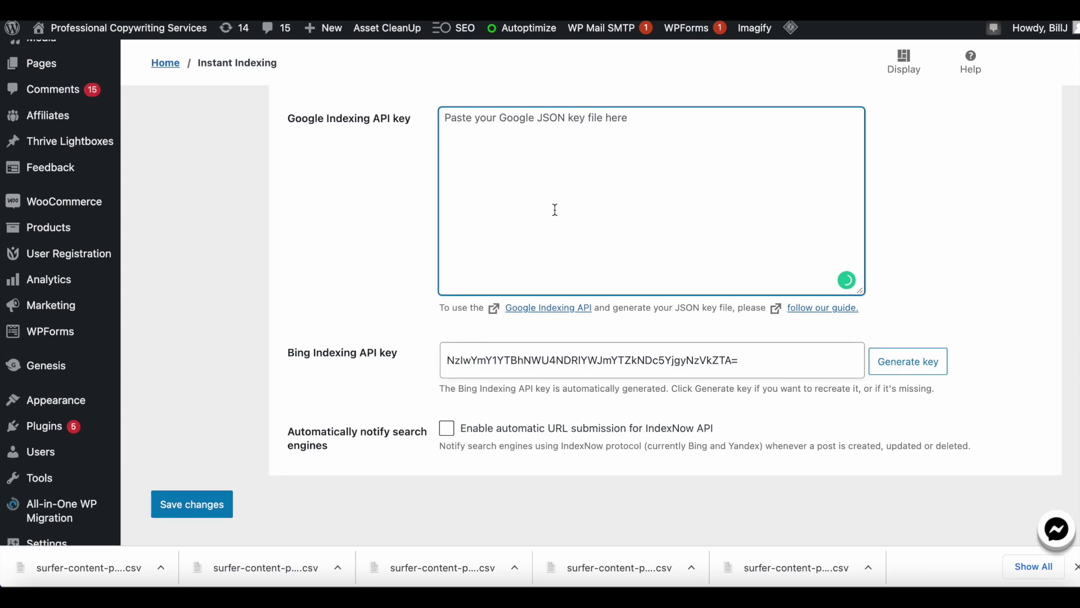
pyautogui.scroll(4, 555, 209)
# Clear the favorites panel and Terms of Service notice, then bring up the Select a project chooser
pyautogui.scroll(2, 554, 210)
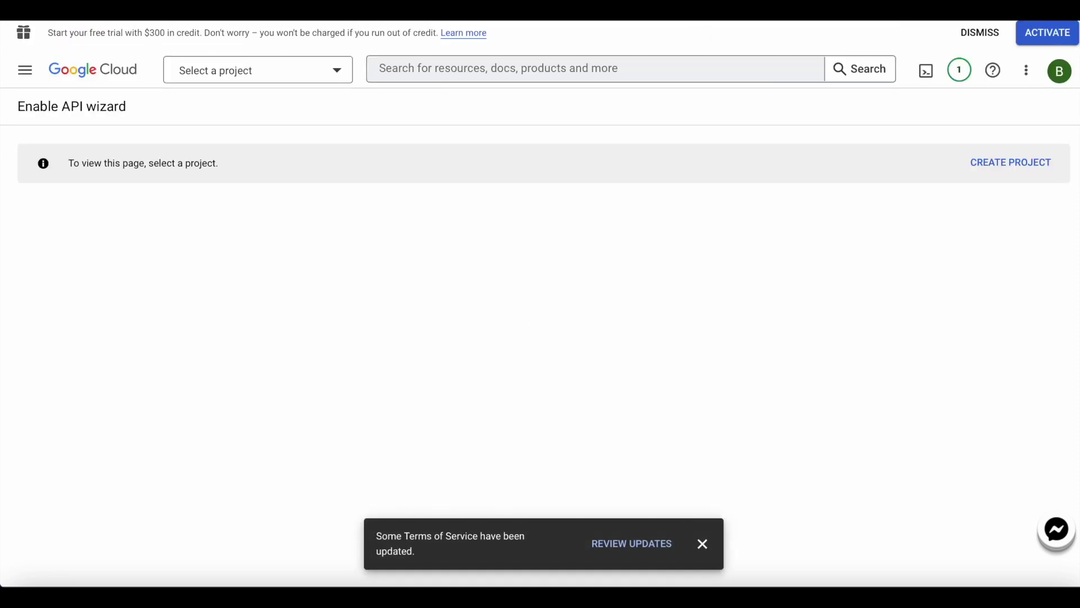
pyautogui.press('super+l')
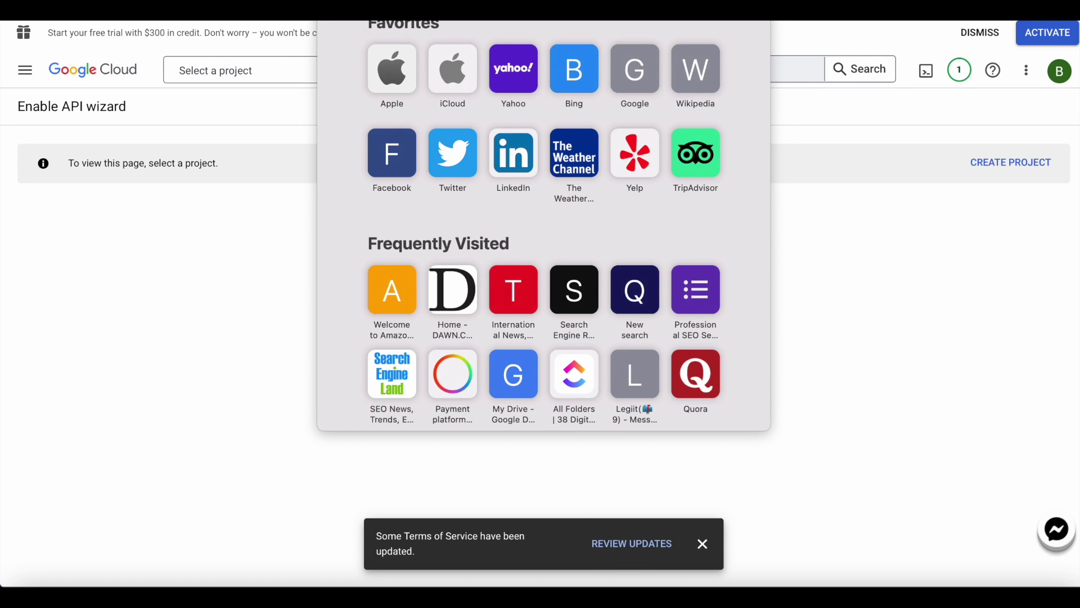
pyautogui.click(800, 48)
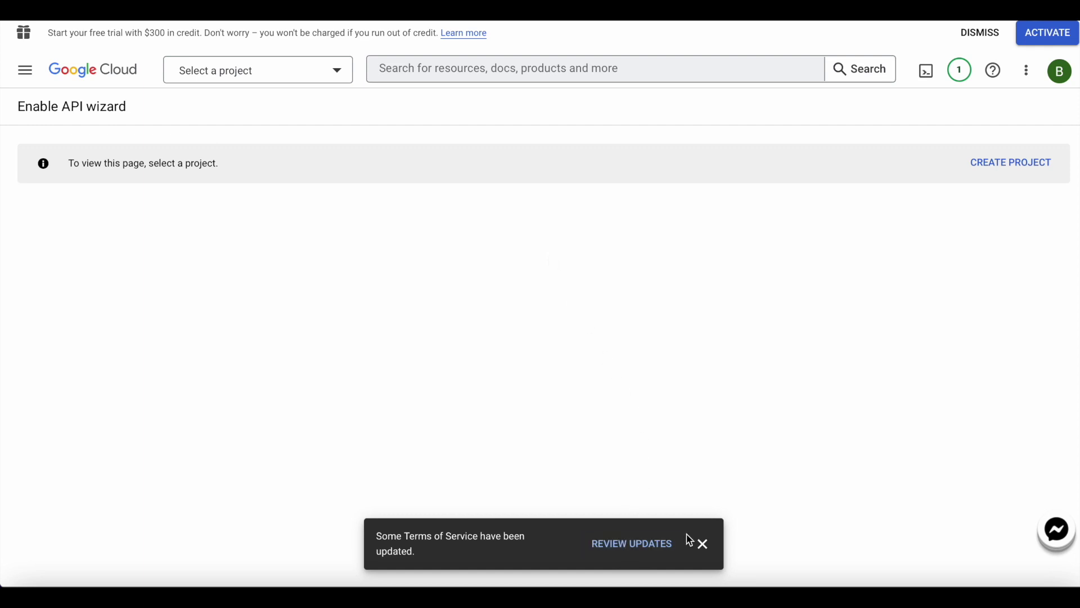
pyautogui.click(703, 545)
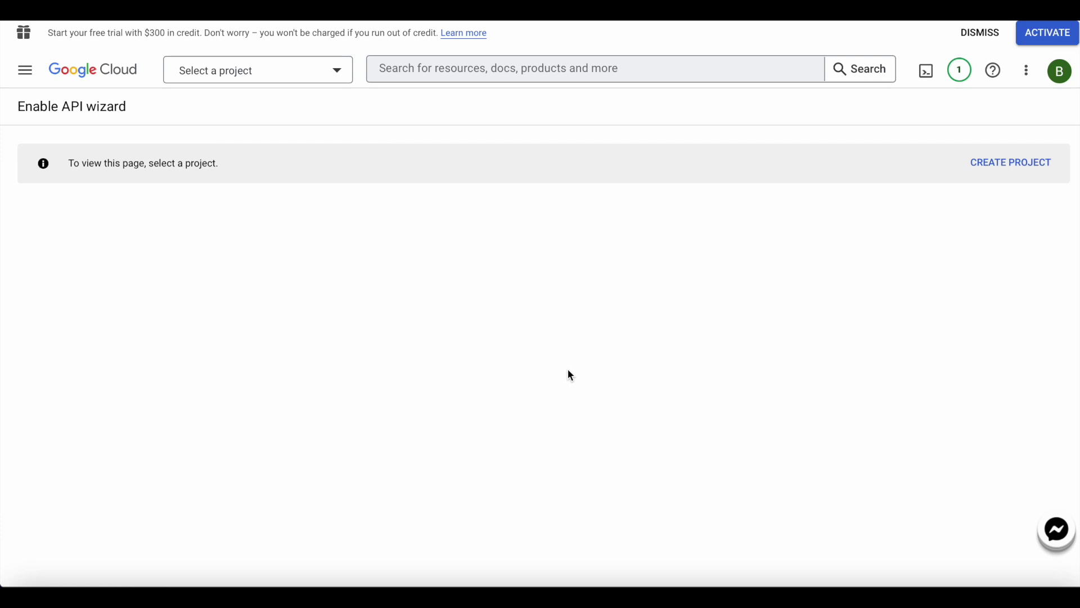
pyautogui.click(288, 72)
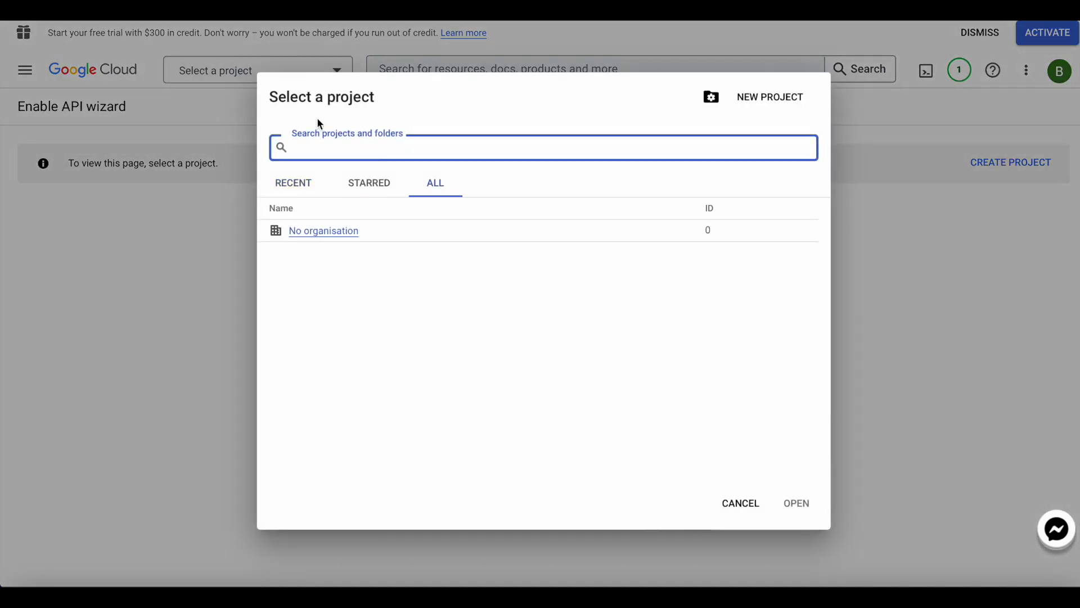
# Start a new project, name it 'Copywriting Services Pro', and create it
pyautogui.click(753, 100)
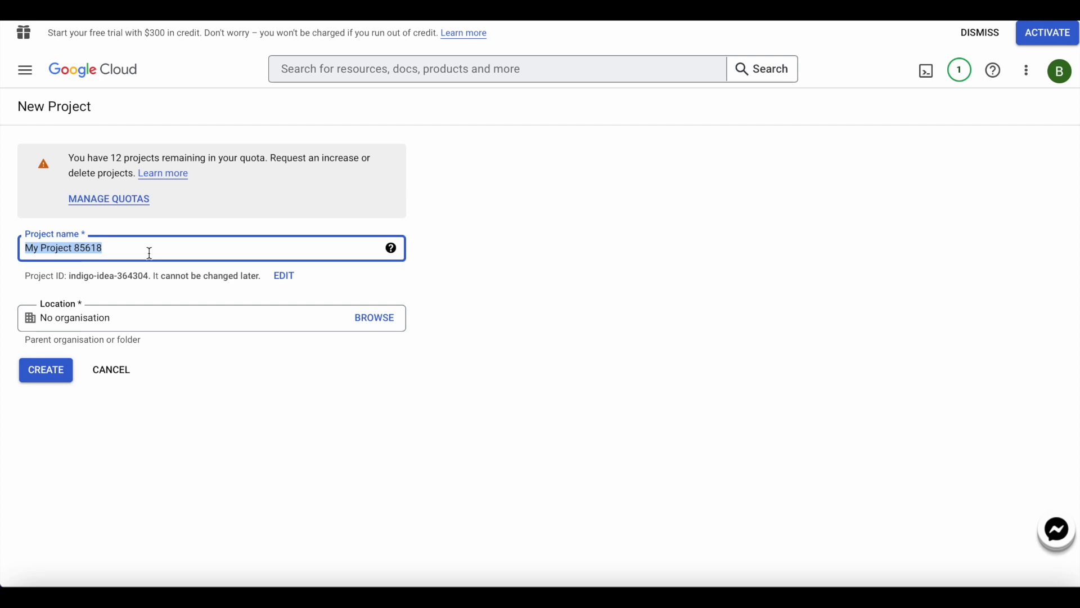
pyautogui.write('A')
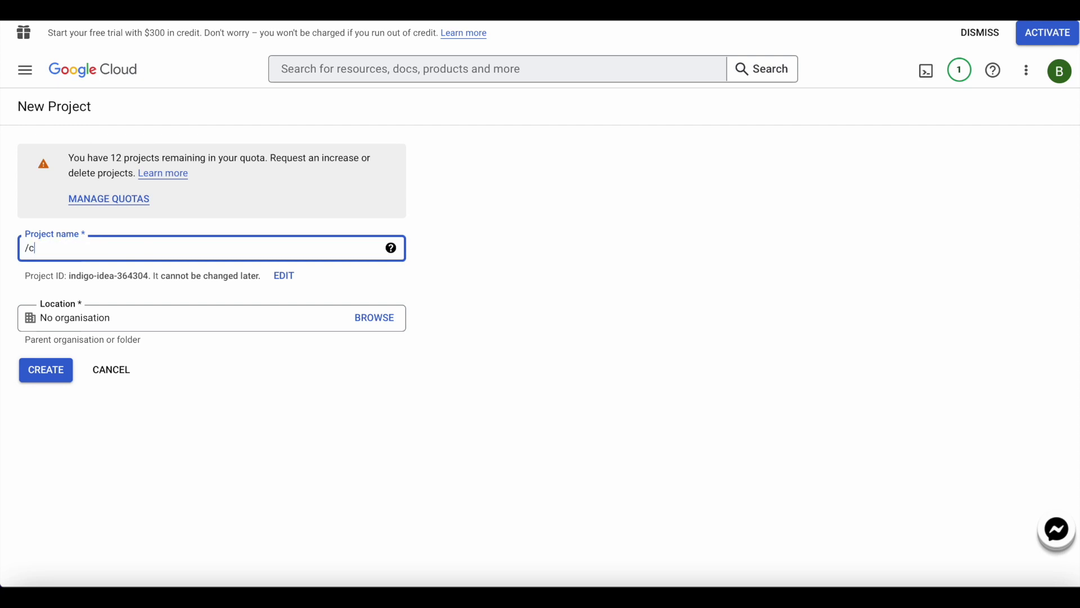
pyautogui.press('BackSpace')
pyautogui.write('Copywriting s')
pyautogui.press('BackSpace')
pyautogui.write('Services Pro')
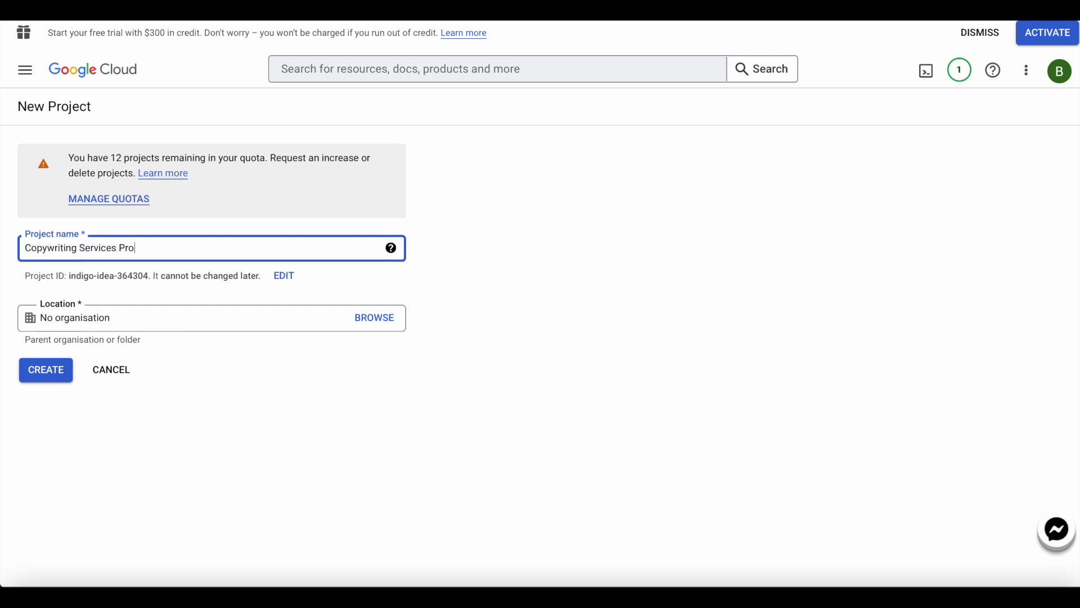
pyautogui.click(40, 383)
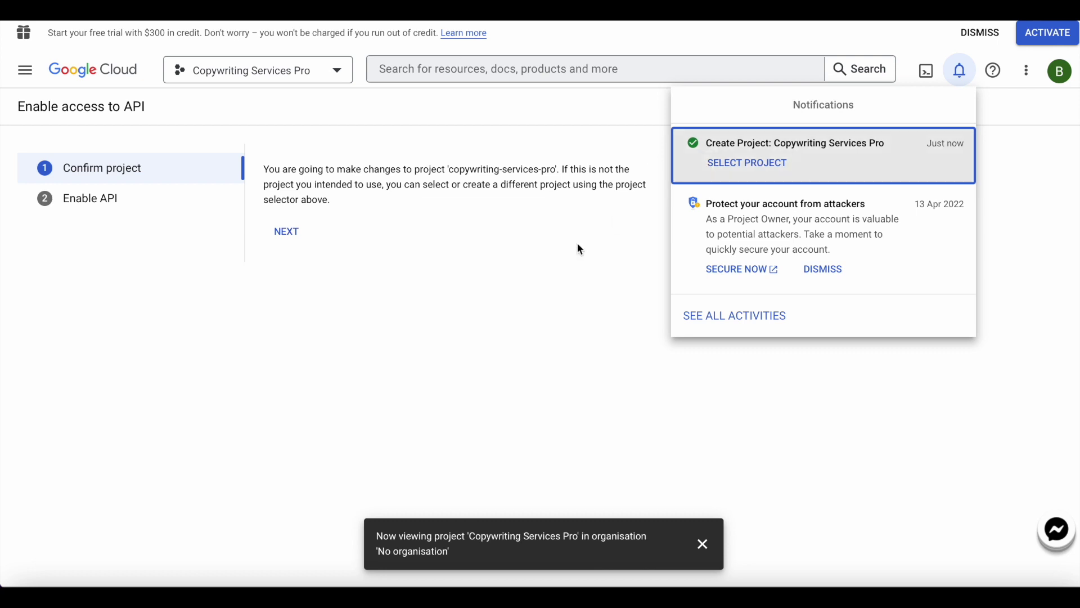
# Open the Indexing API product page and dismiss the now-viewing-project notice
pyautogui.click(559, 304)
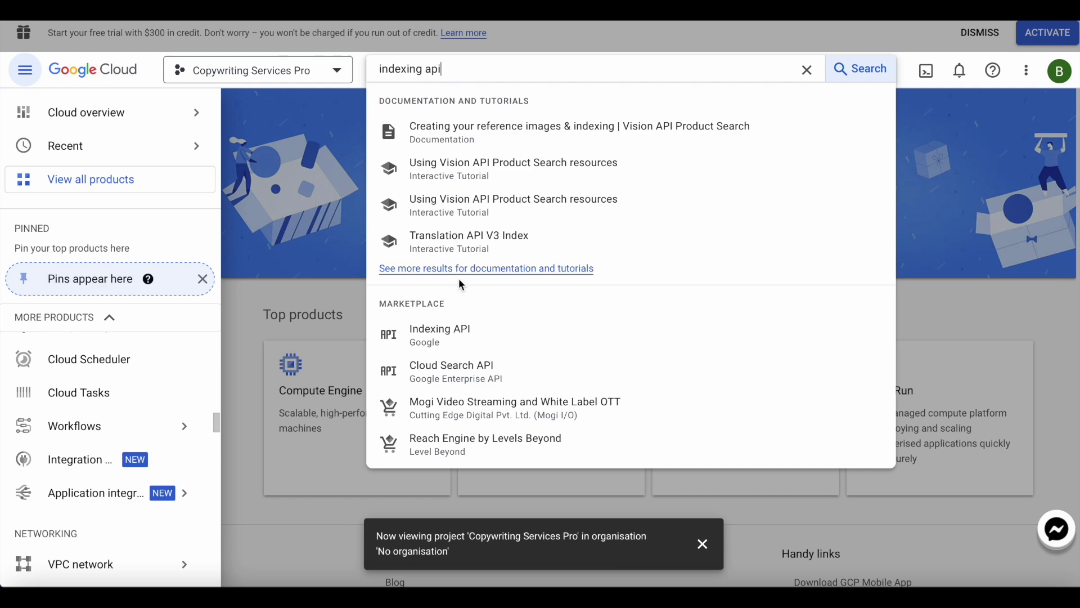
pyautogui.click(448, 342)
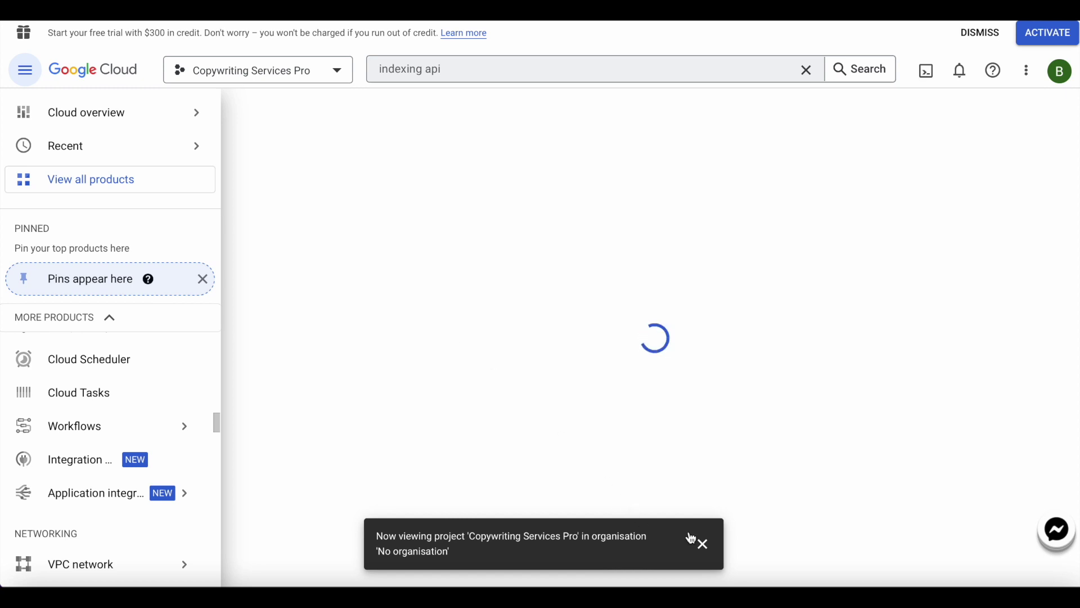
pyautogui.click(703, 545)
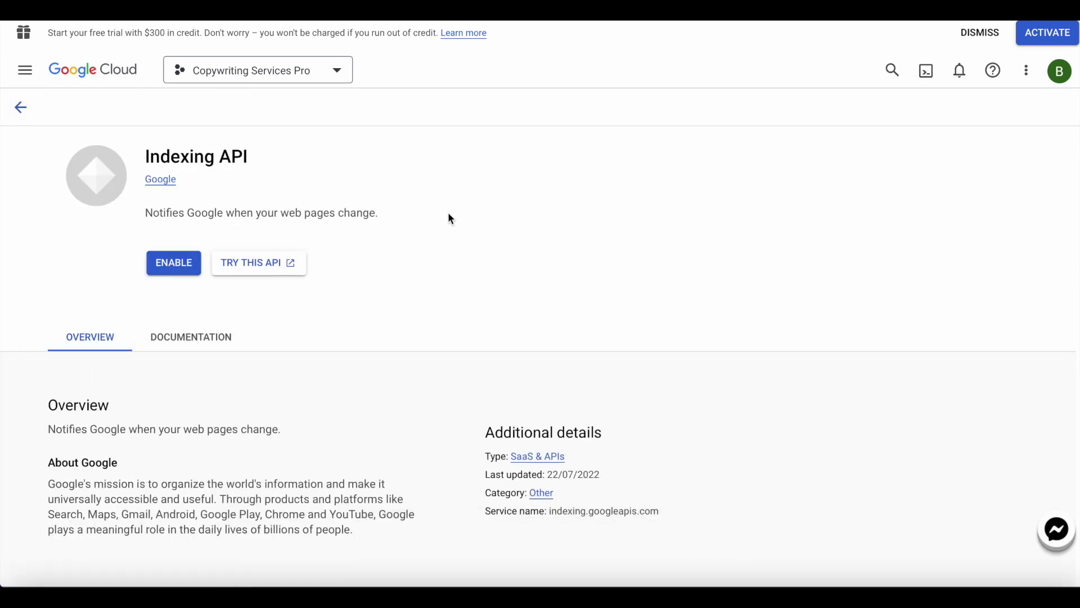
pyautogui.scroll(-2, 450, 218)
pyautogui.scroll(2, 450, 218)
pyautogui.scroll(-4, 303, 323)
pyautogui.scroll(4, 303, 325)
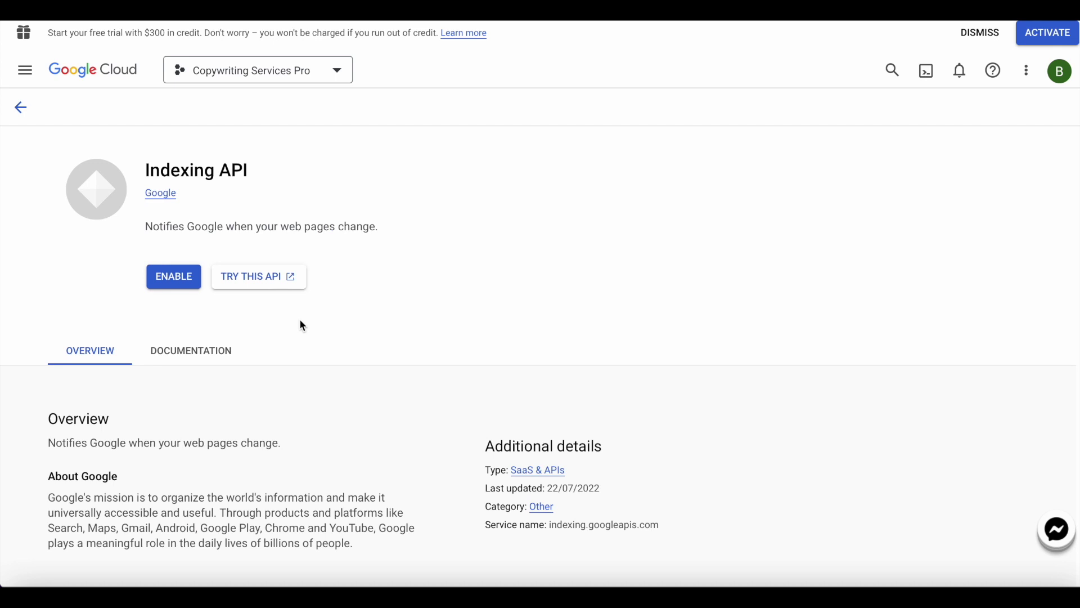
# Enable the Indexing API for the Copywriting Services Pro project
pyautogui.click(174, 261)
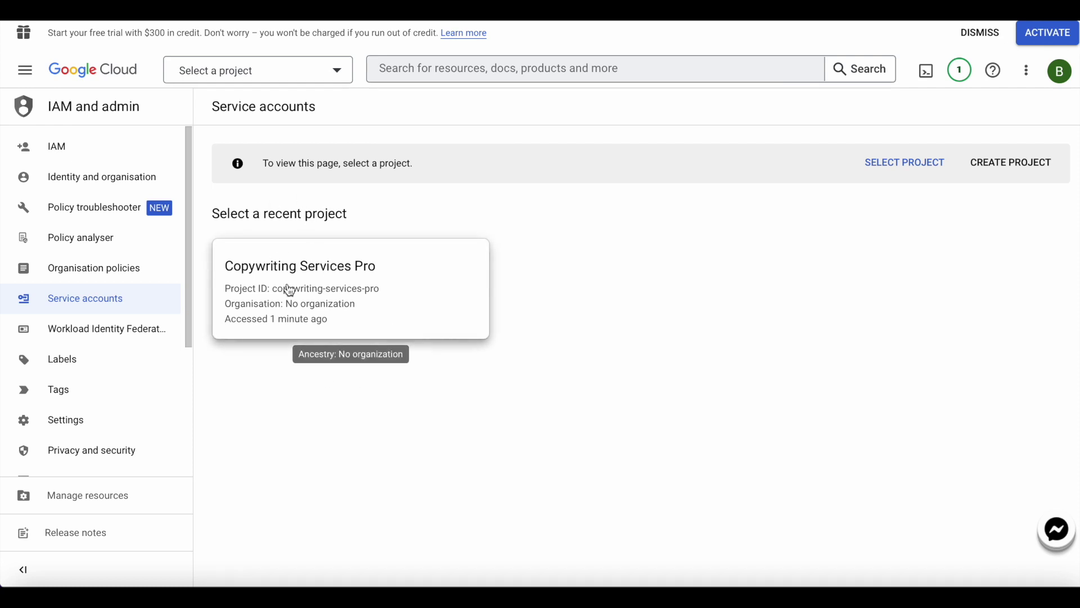
# Choose Copywriting Services Pro and create service account 'Copywriting' with description 'mycopywritingservice'
pyautogui.click(320, 281)
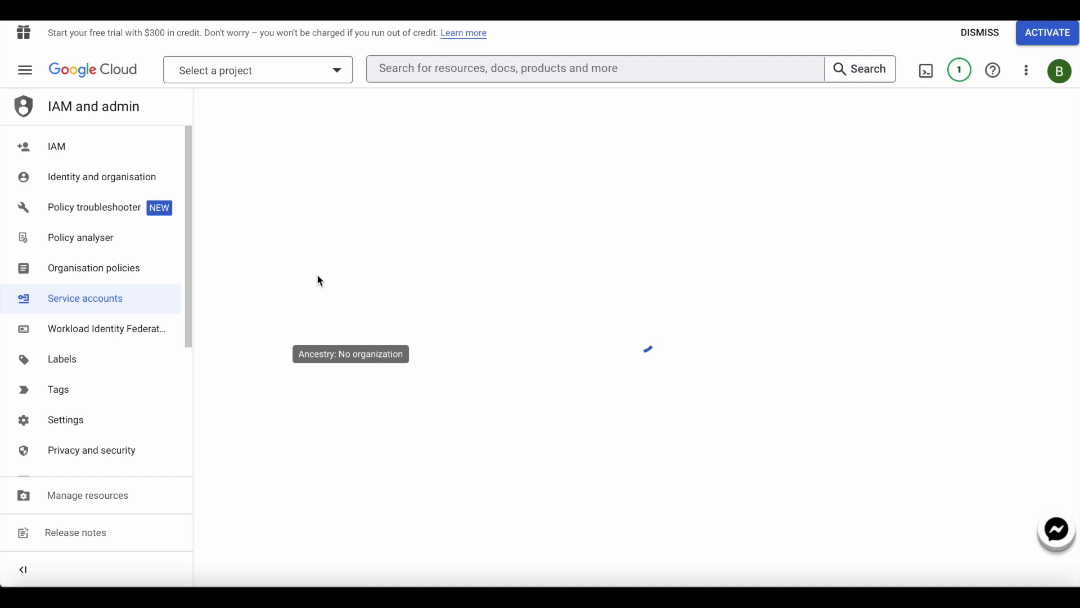
pyautogui.click(406, 112)
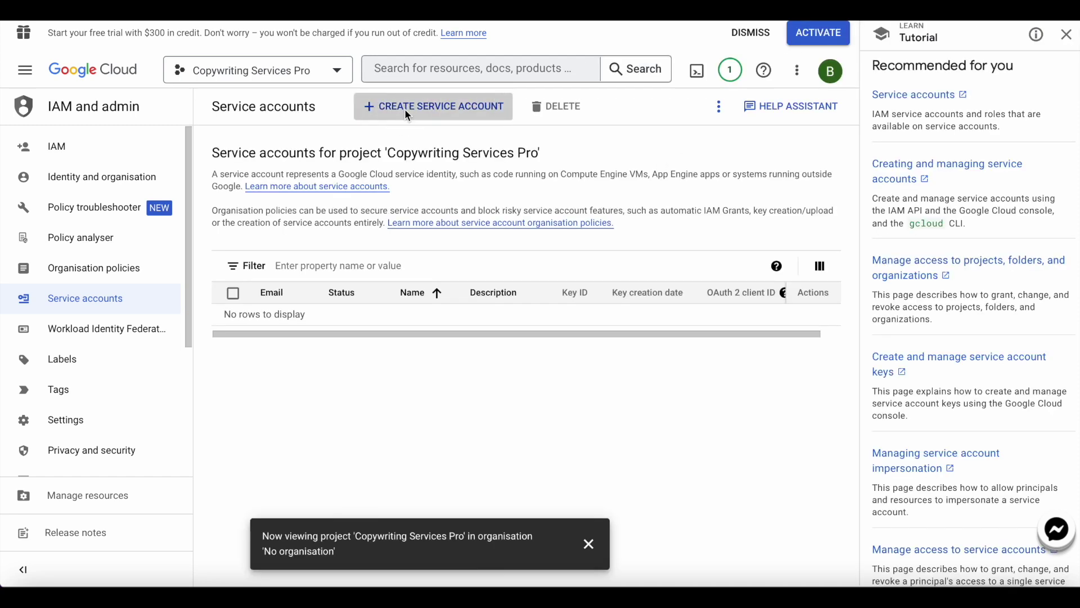
pyautogui.click(343, 186)
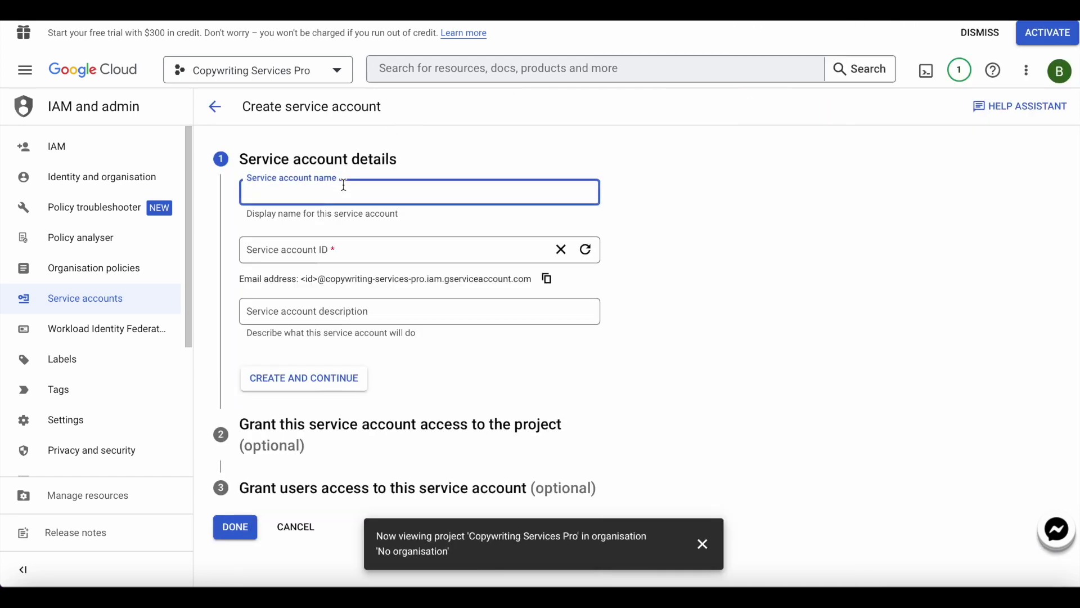
pyautogui.write('Copywriting')
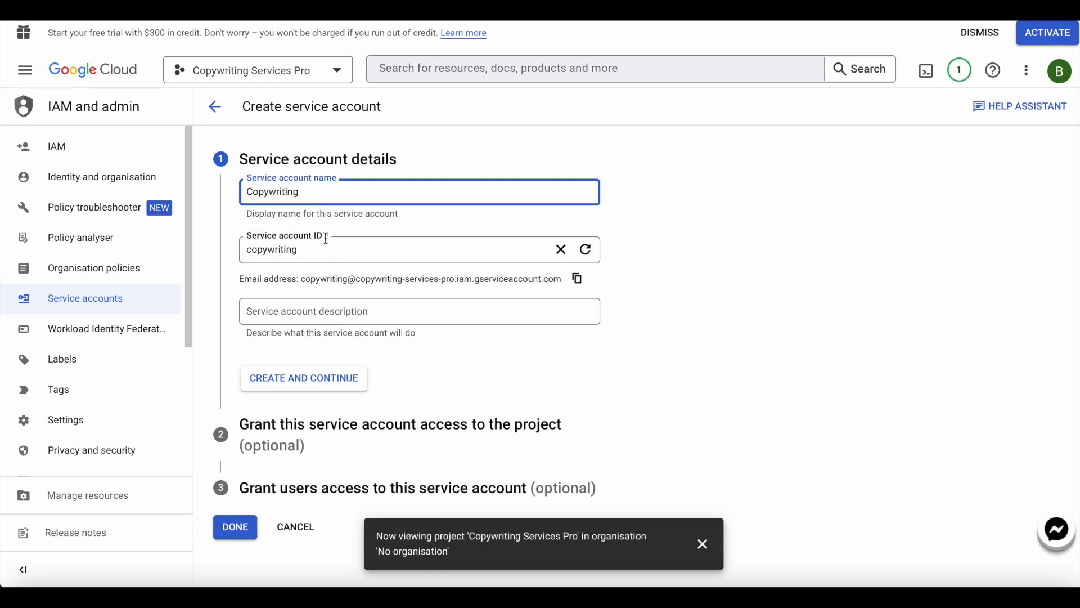
pyautogui.click(307, 318)
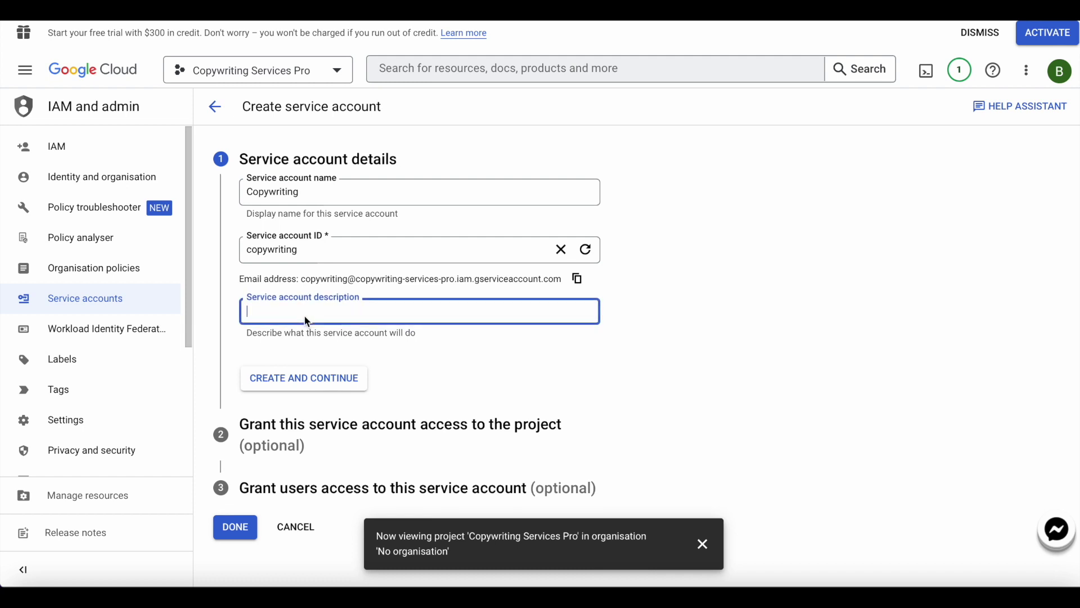
pyautogui.write('mycopywritingservice')
pyautogui.click(337, 247)
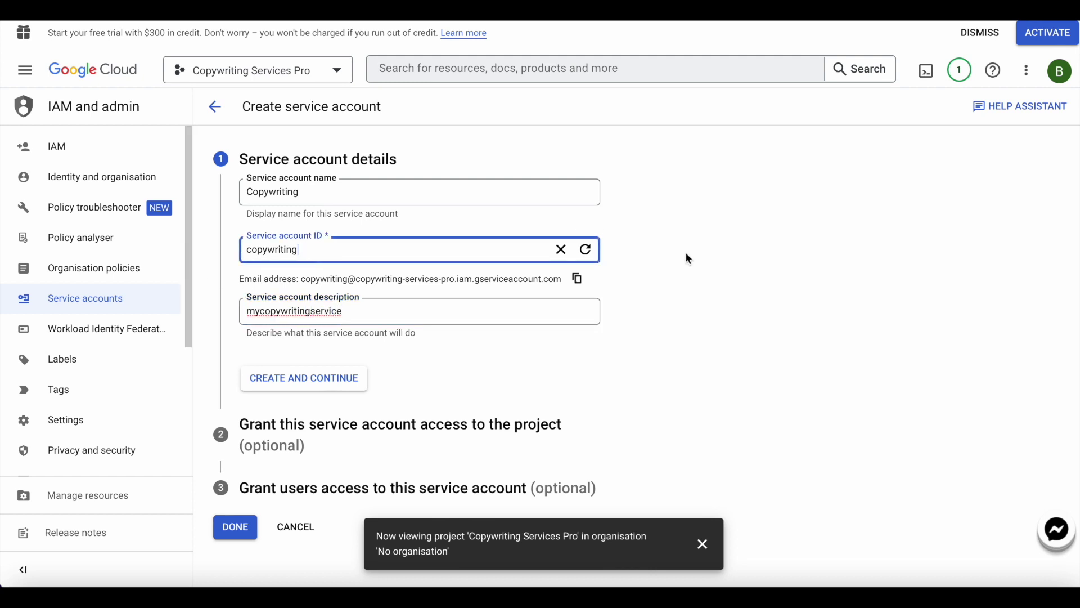
pyautogui.click(305, 384)
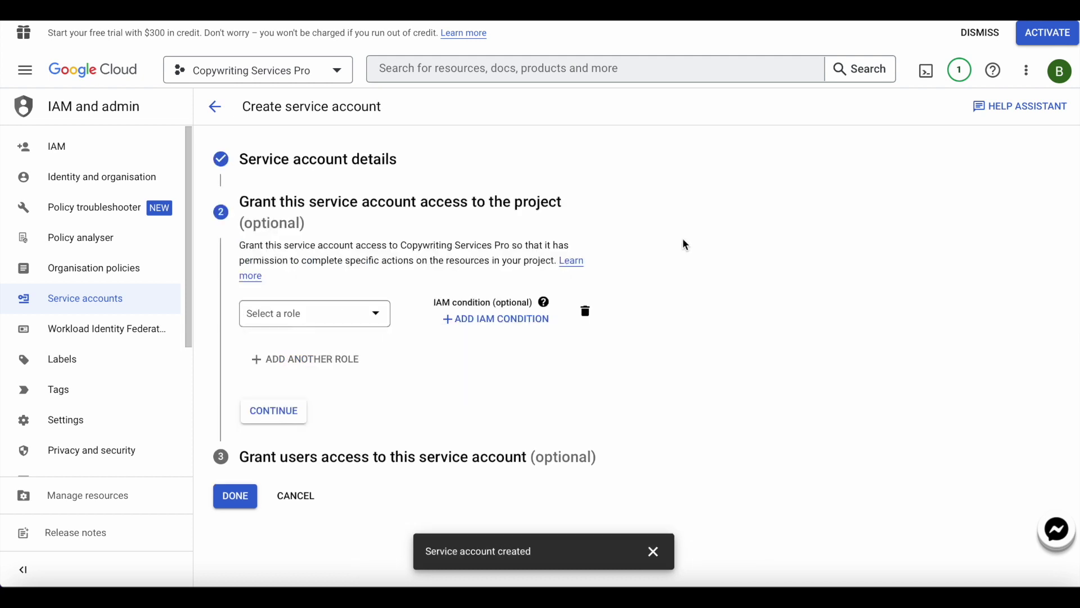
# Grant the Copywriting account the Owner role, finish it, and go to its Manage keys page
pyautogui.click(325, 314)
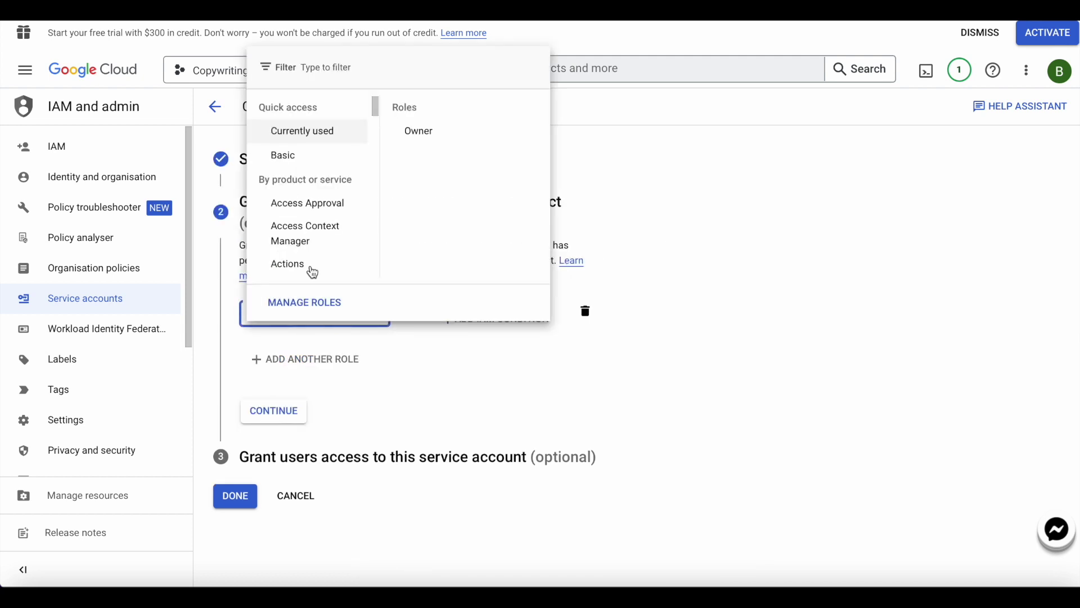
pyautogui.moveTo(317, 225)
pyautogui.moveTo(317, 129)
pyautogui.click(421, 132)
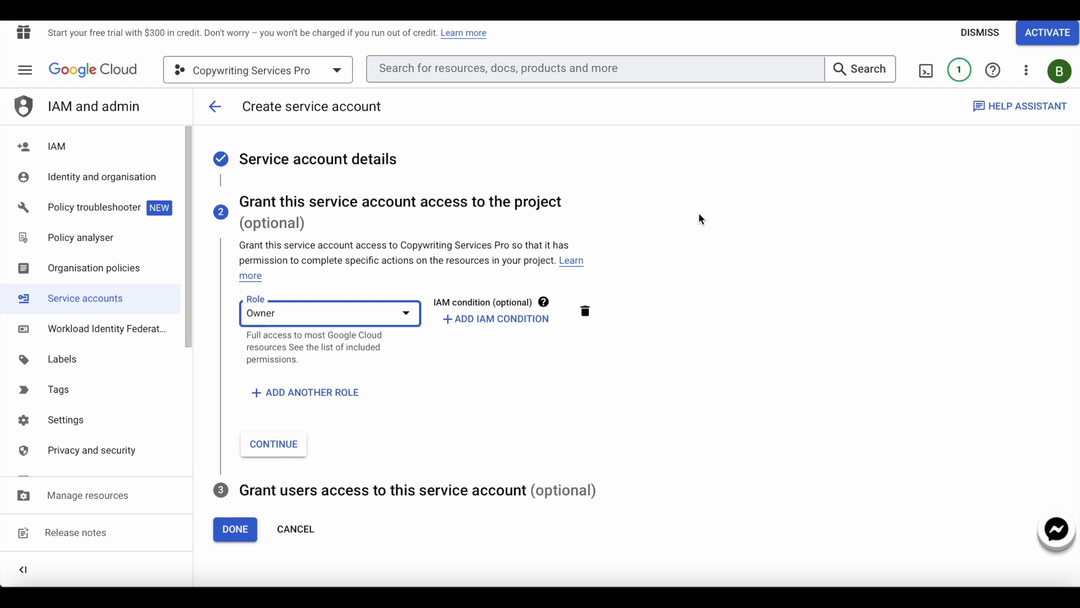
pyautogui.click(271, 446)
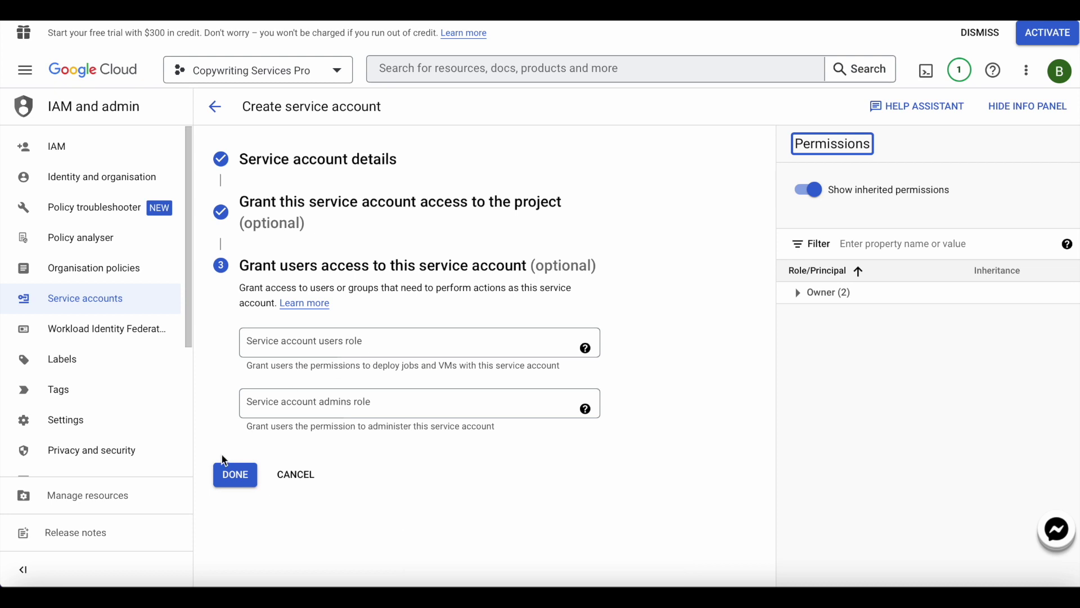
pyautogui.click(225, 476)
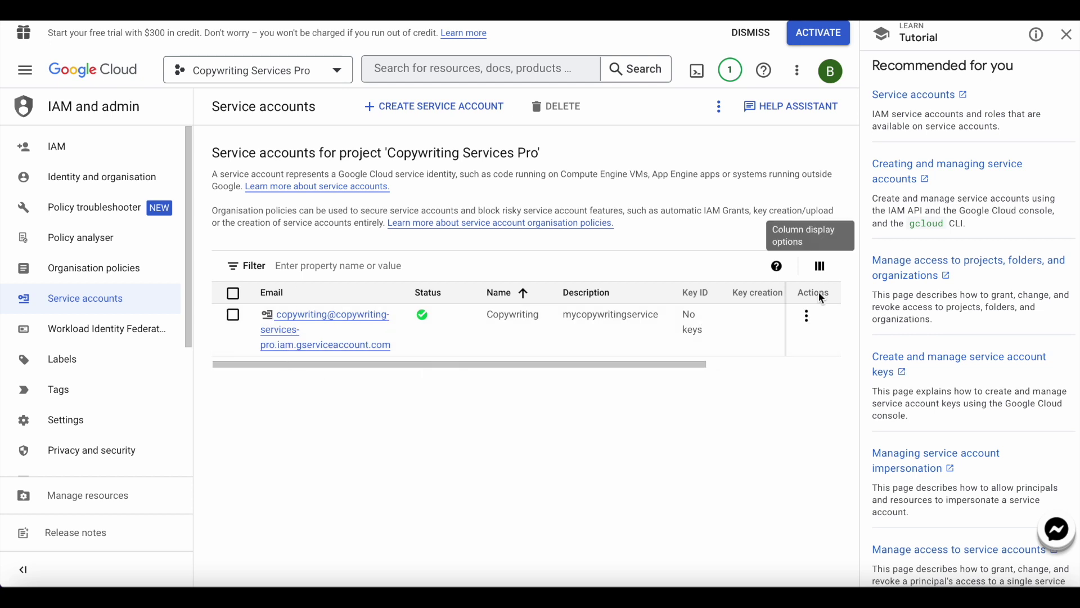
pyautogui.click(806, 315)
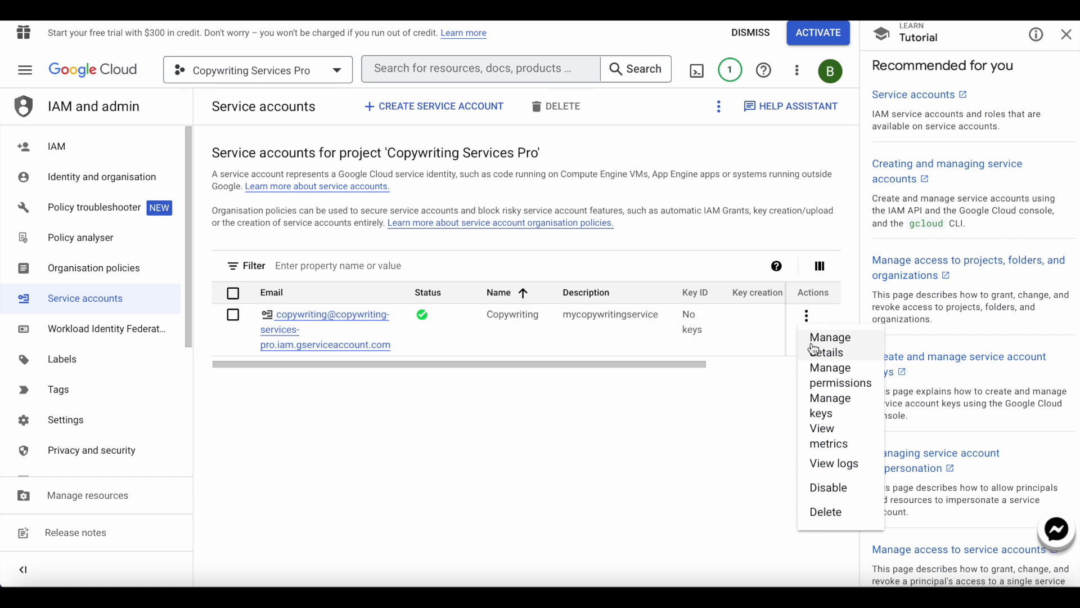
pyautogui.click(820, 405)
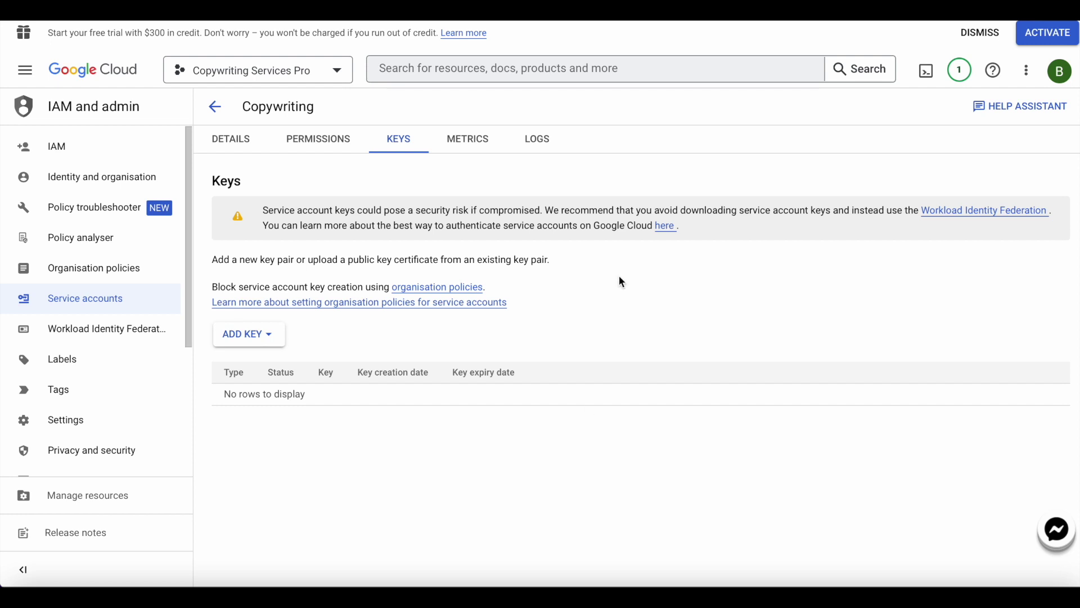
# Create a new JSON private key for Copywriting, allow its download, and close the notice
pyautogui.click(262, 342)
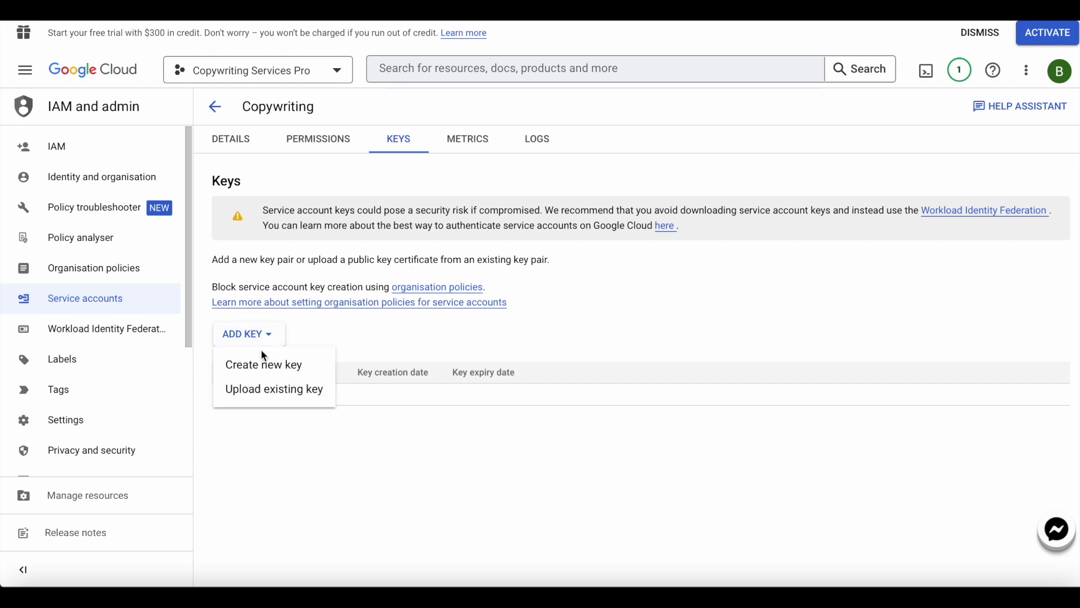
pyautogui.click(264, 364)
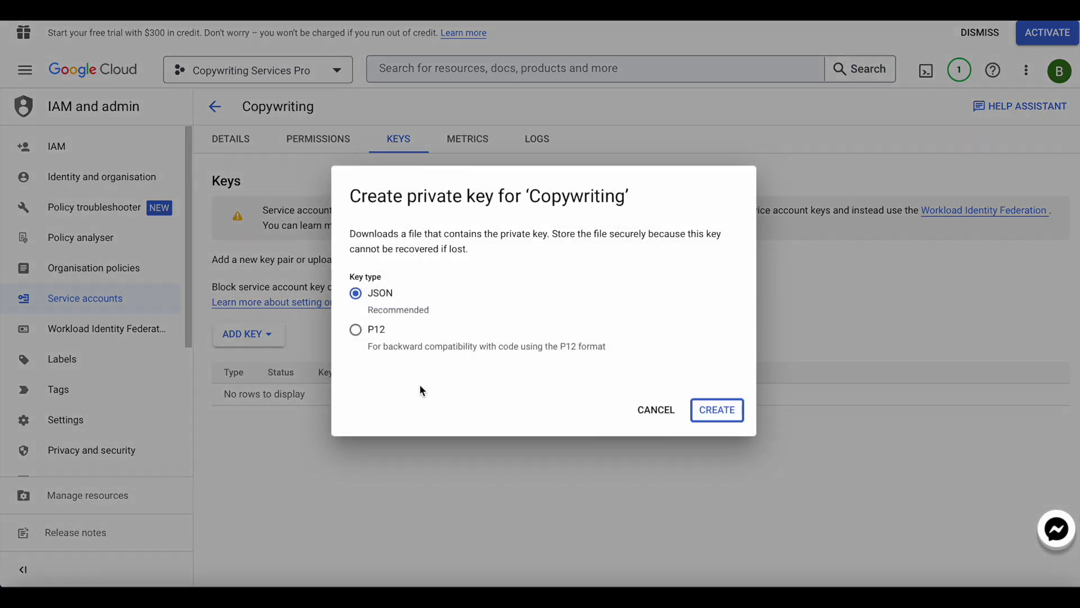
pyautogui.click(713, 407)
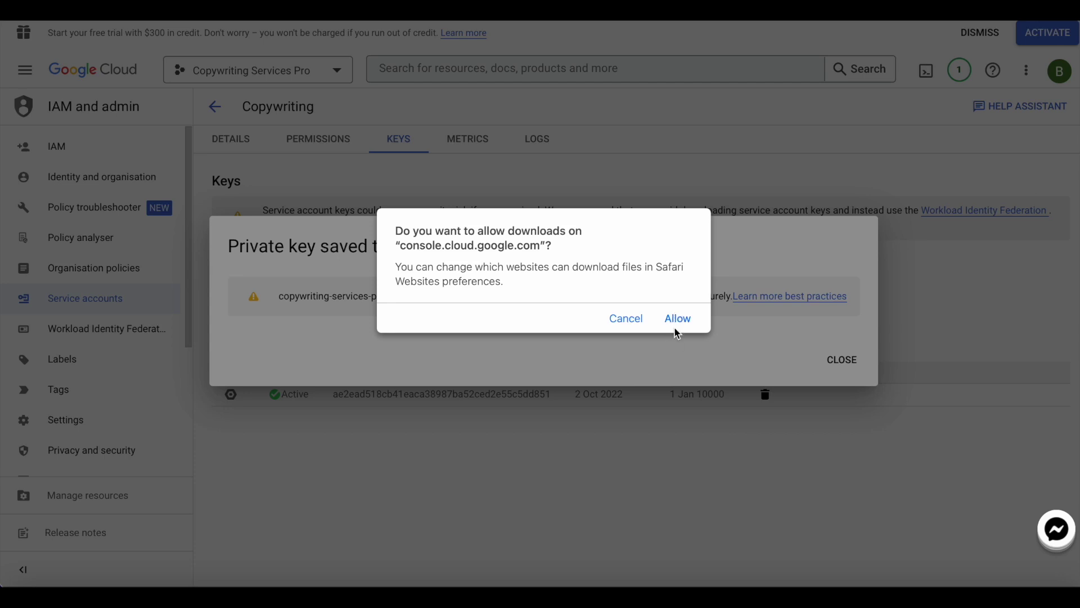
pyautogui.click(676, 326)
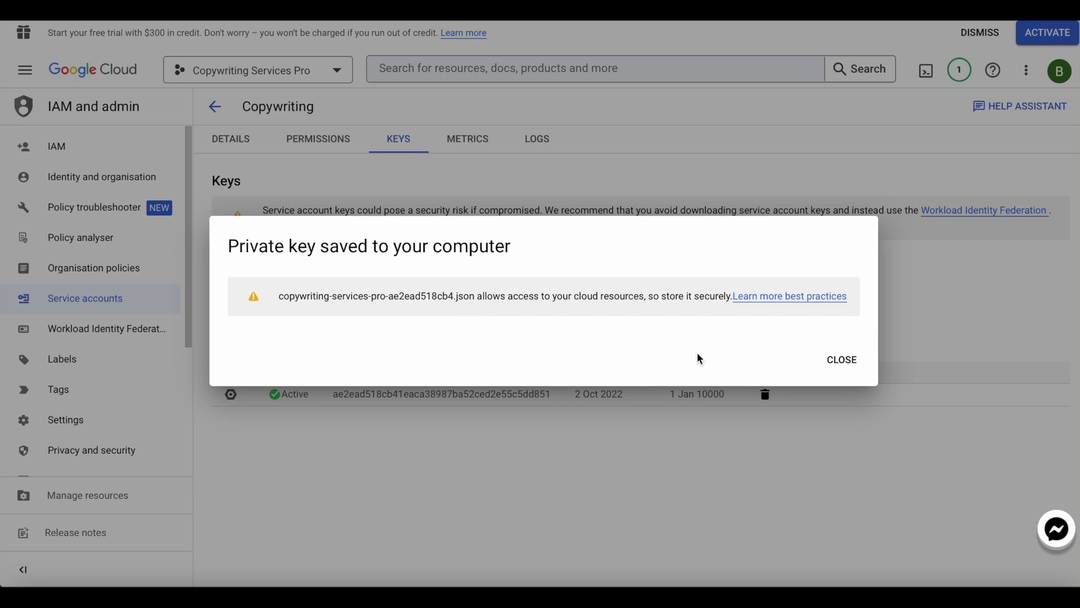
pyautogui.click(846, 361)
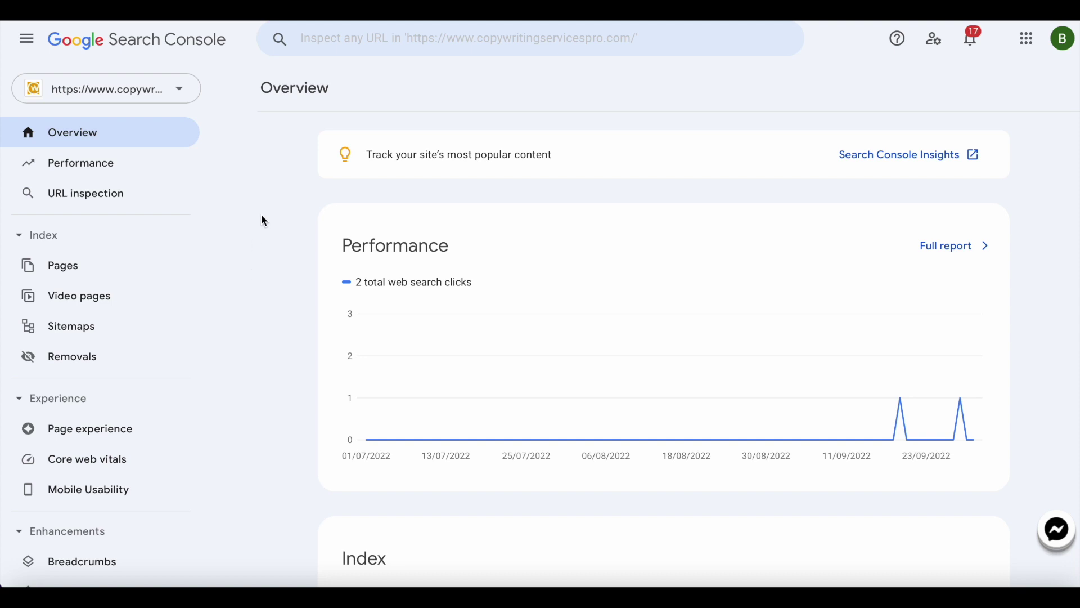
# In Search Console, go to Settings > Users and permissions and start adding a new user
pyautogui.scroll(-4, 252, 250)
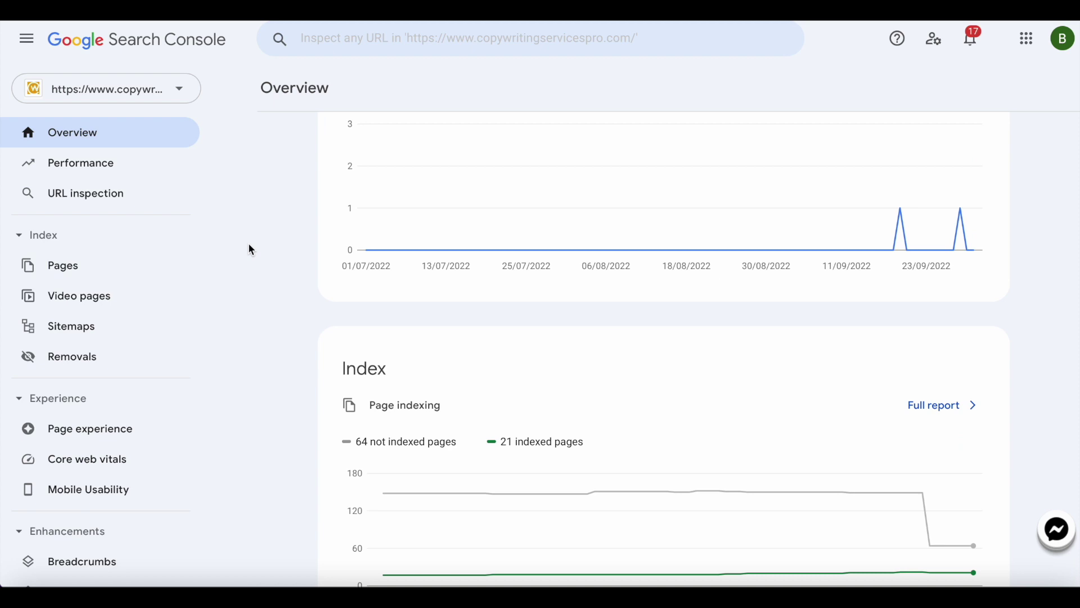
pyautogui.scroll(-5, 157, 246)
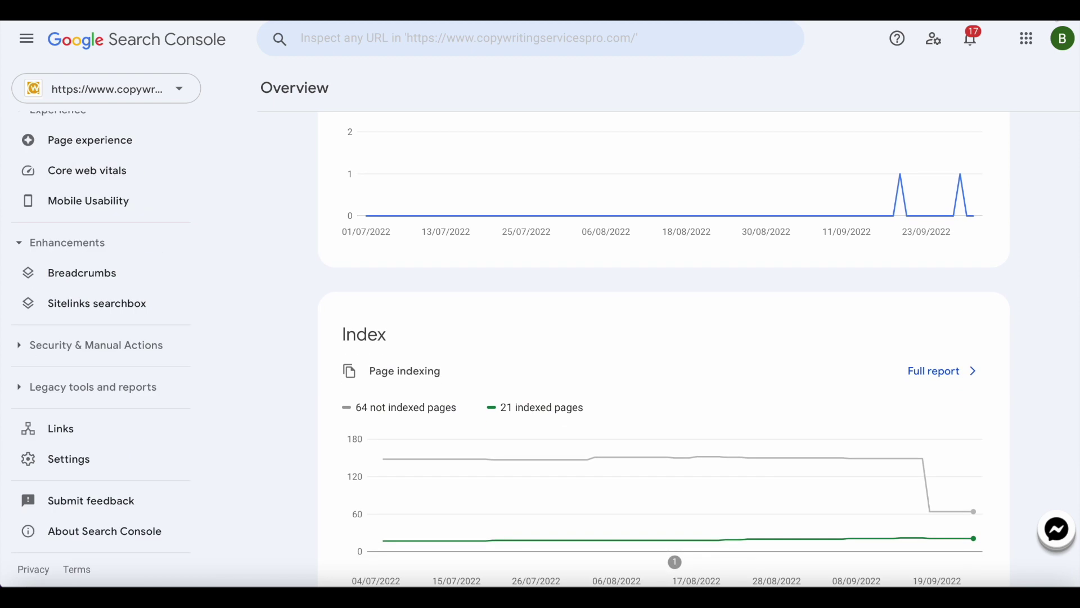
pyautogui.click(80, 465)
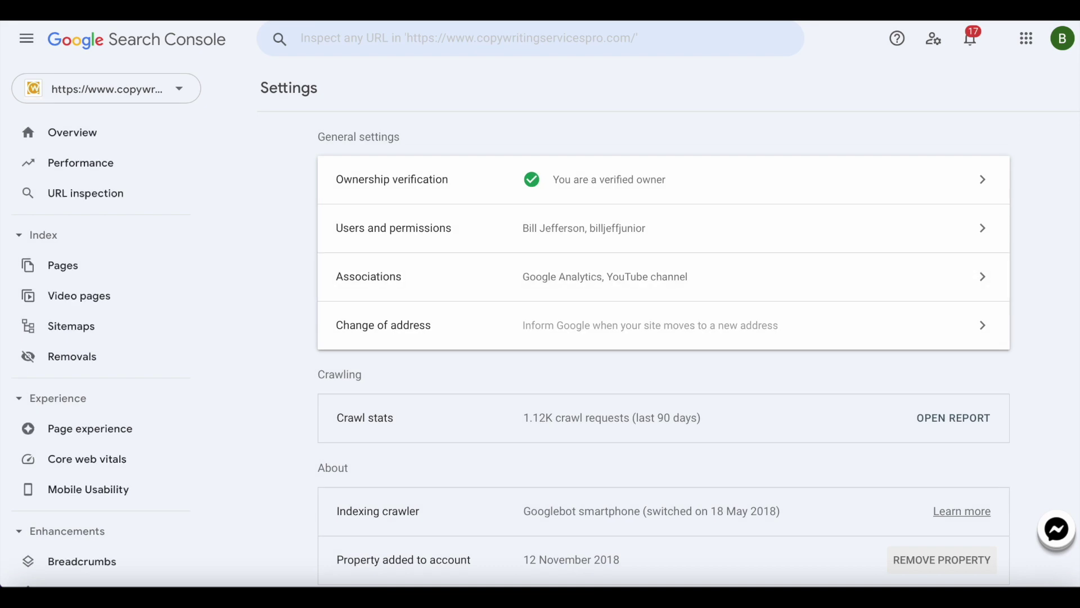
pyautogui.click(414, 250)
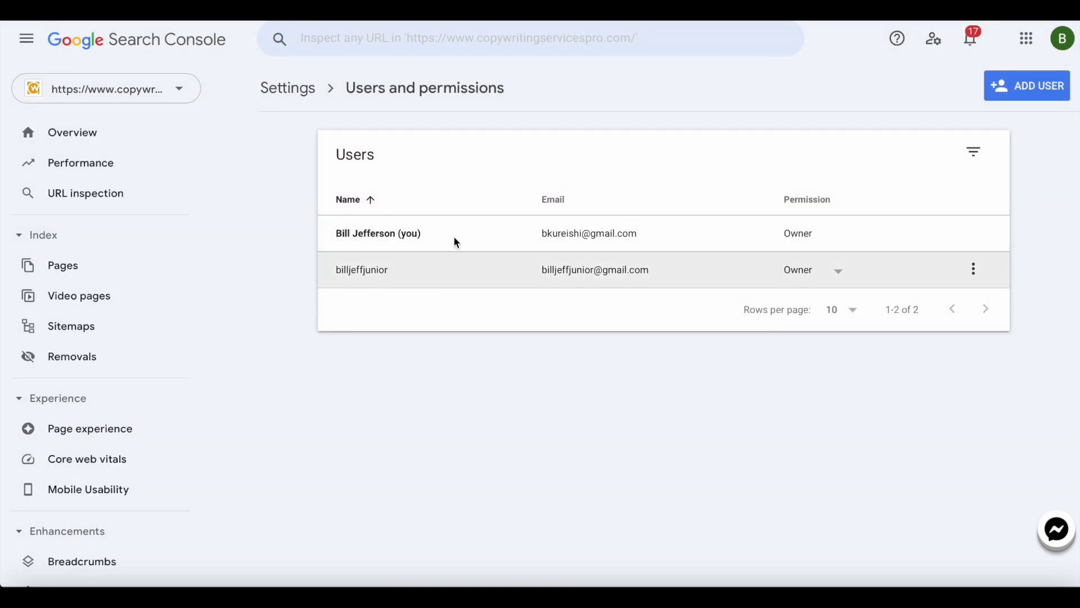
pyautogui.scroll(-5, 101, 337)
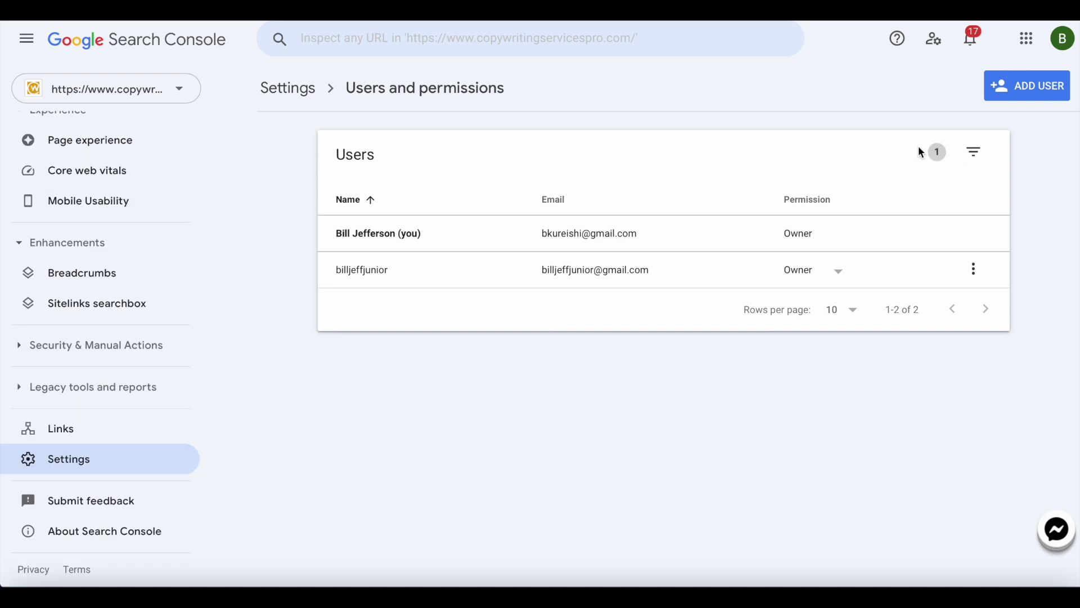
pyautogui.click(1025, 86)
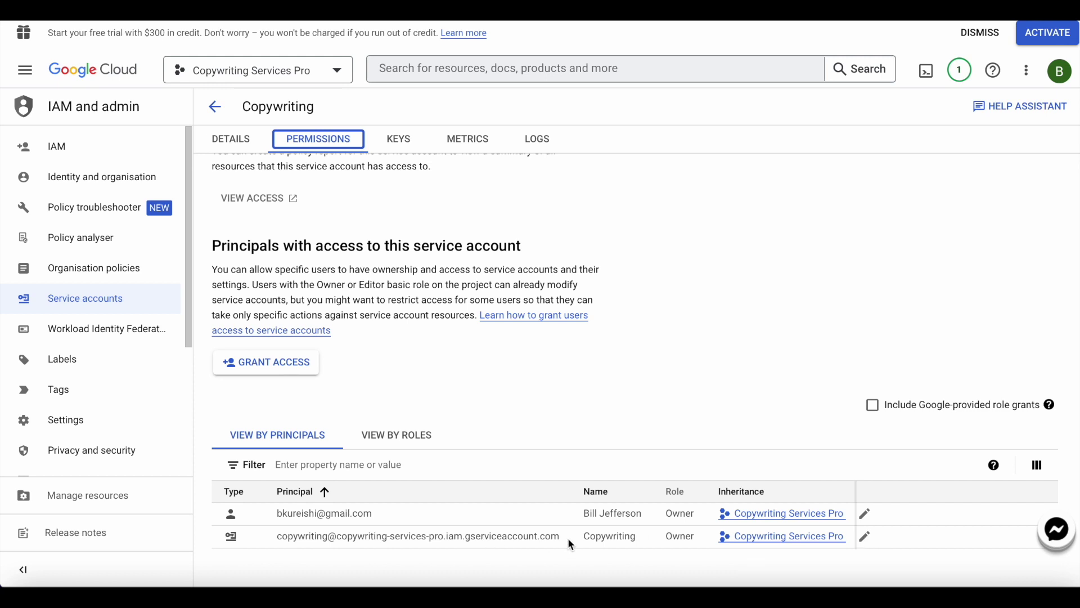
# Add the copied service-account email as an Owner user of the property, keeping its permission unchanged
pyautogui.moveTo(568, 537); pyautogui.dragTo(271, 532)
pyautogui.hotkey('ctrl', 'c')
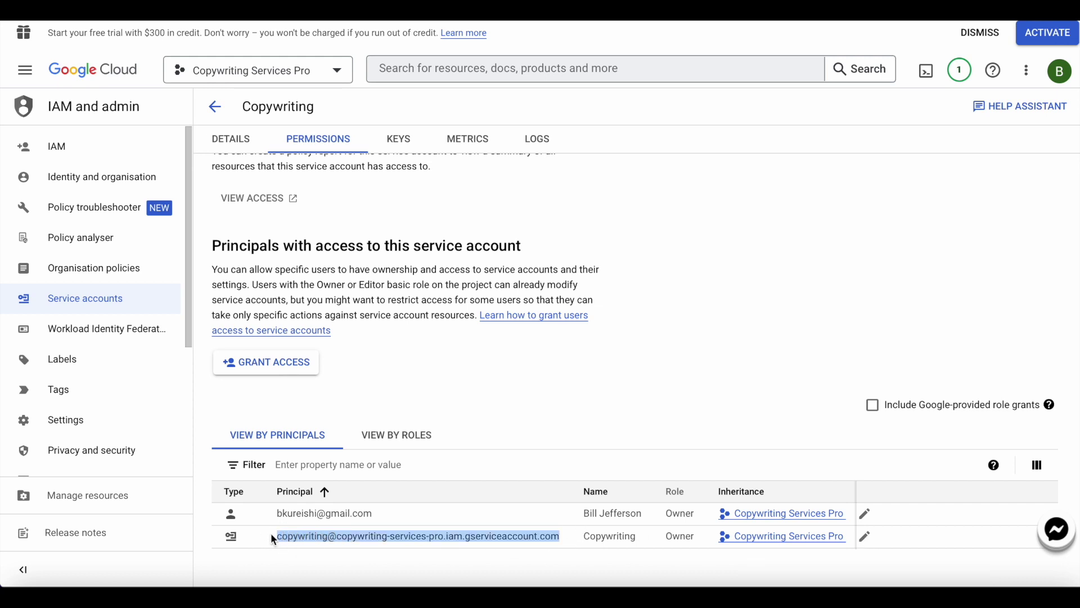
pyautogui.click(1013, 23)
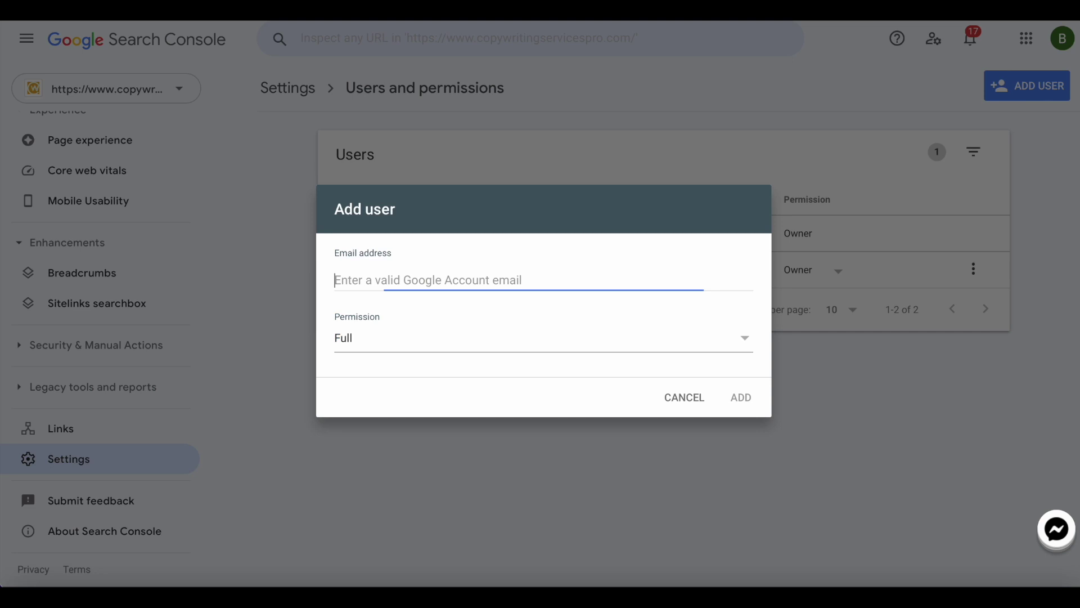
pyautogui.hotkey('ctrl', 'v')
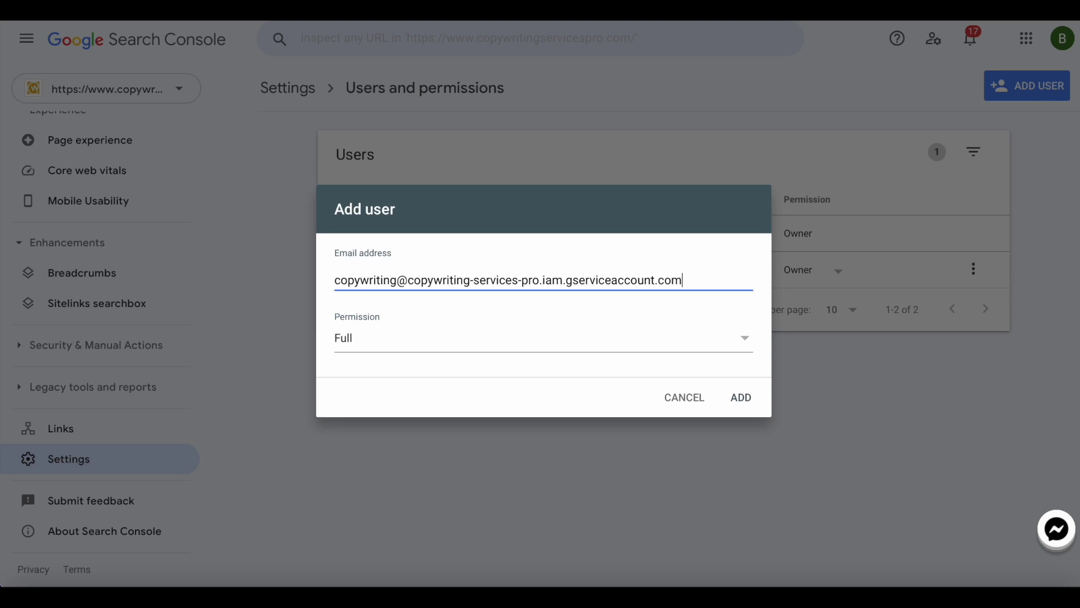
pyautogui.click(539, 349)
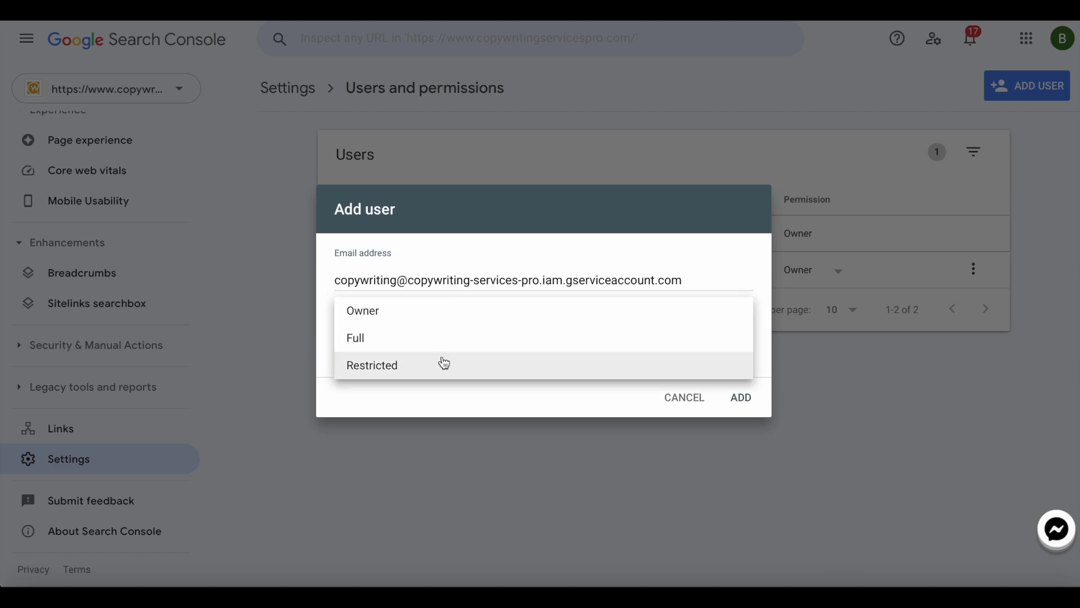
pyautogui.click(447, 306)
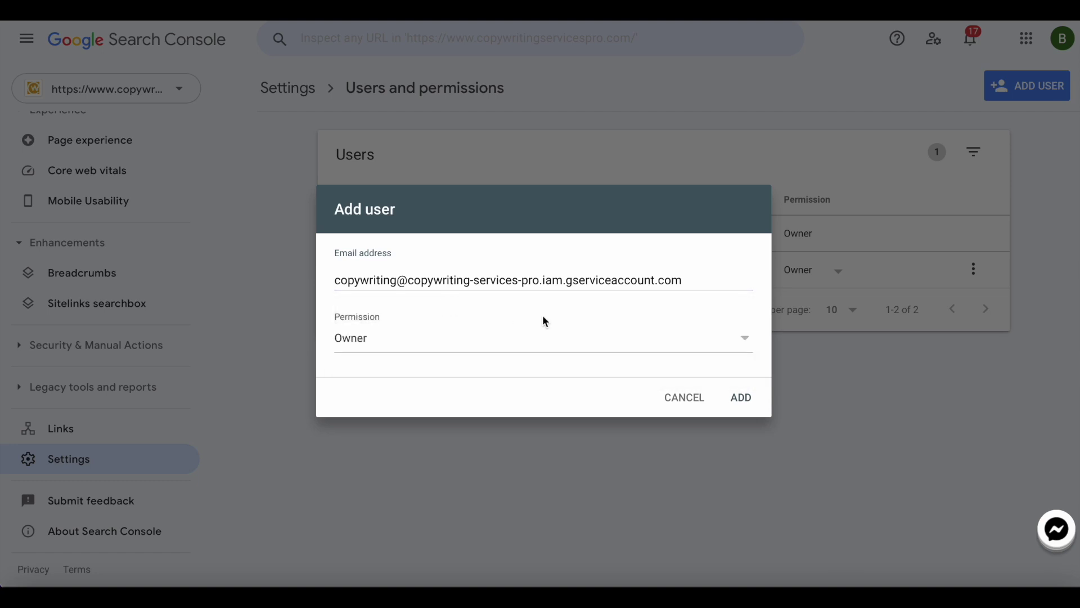
pyautogui.click(737, 396)
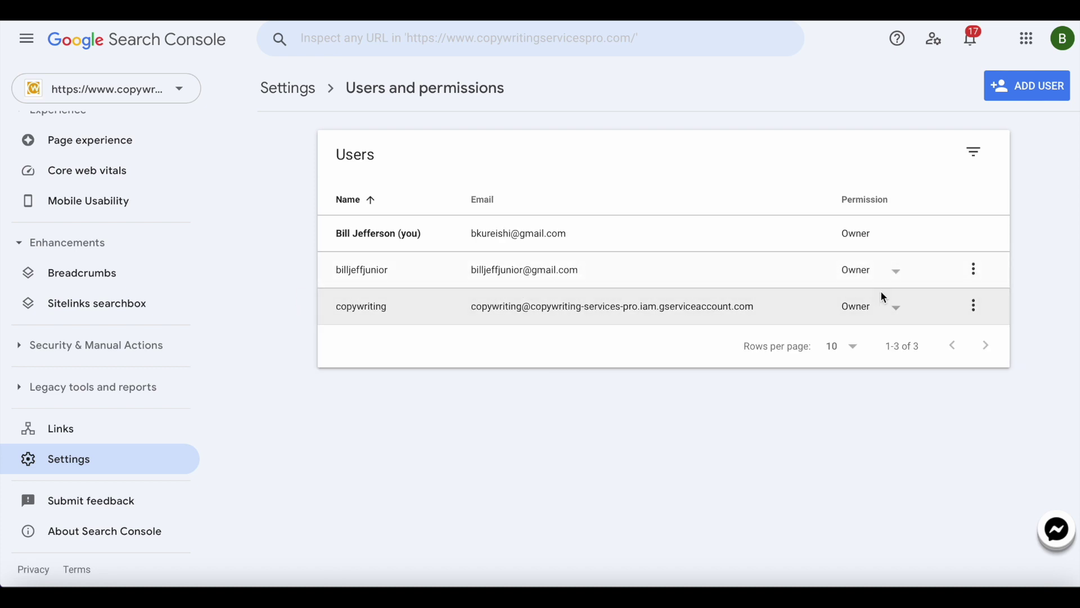
pyautogui.click(894, 306)
pyautogui.click(618, 384)
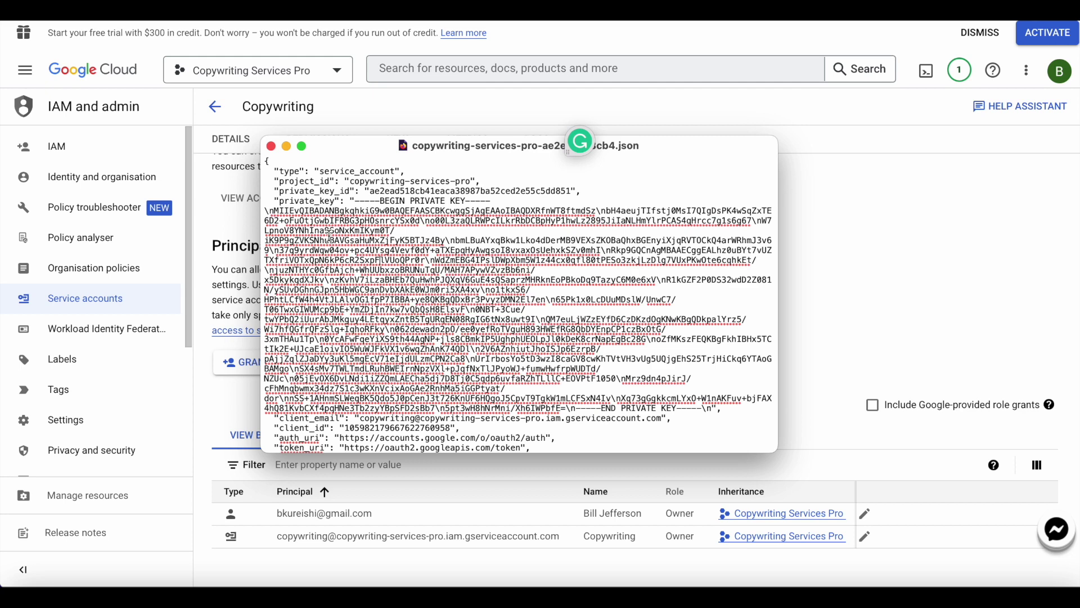
# Select the whole service-account JSON key in TextEdit and return to Chrome
pyautogui.press('super+a')
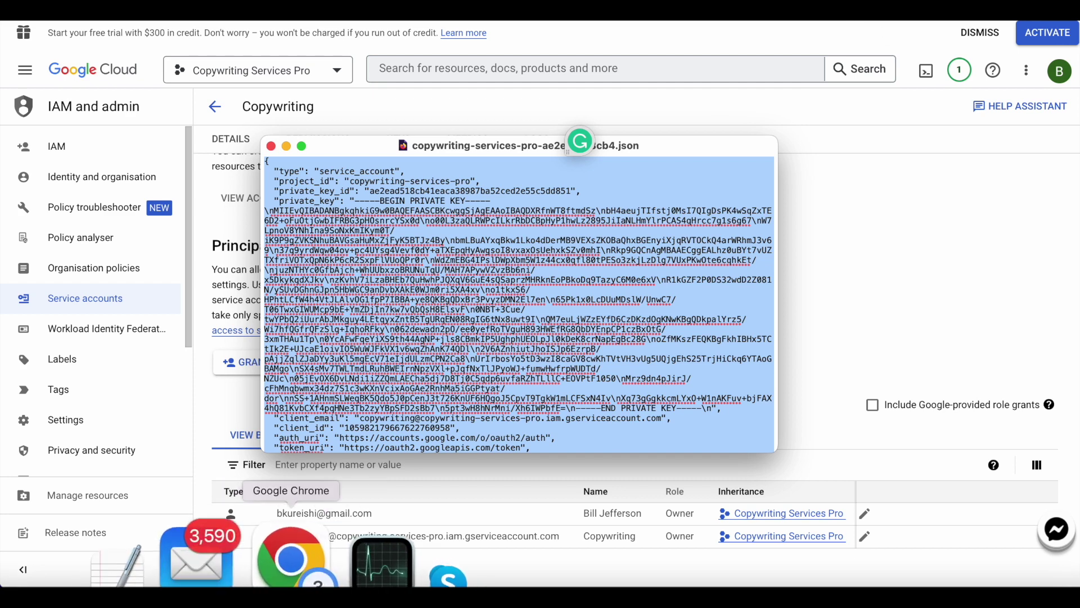
pyautogui.click(291, 563)
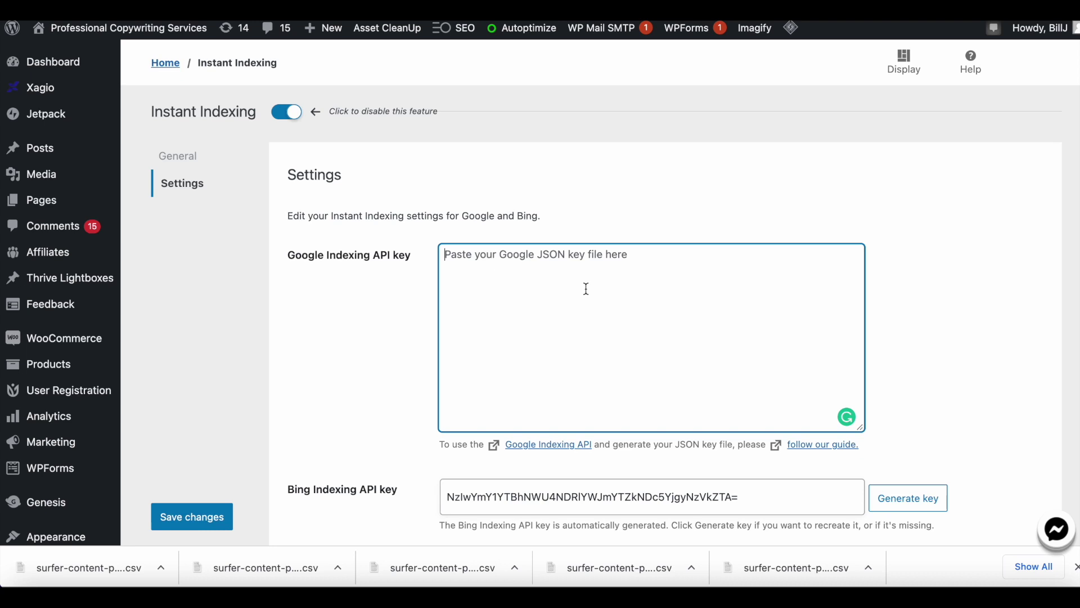
# Paste the JSON key into the Google Indexing API key box and save the settings
pyautogui.press('super+v')
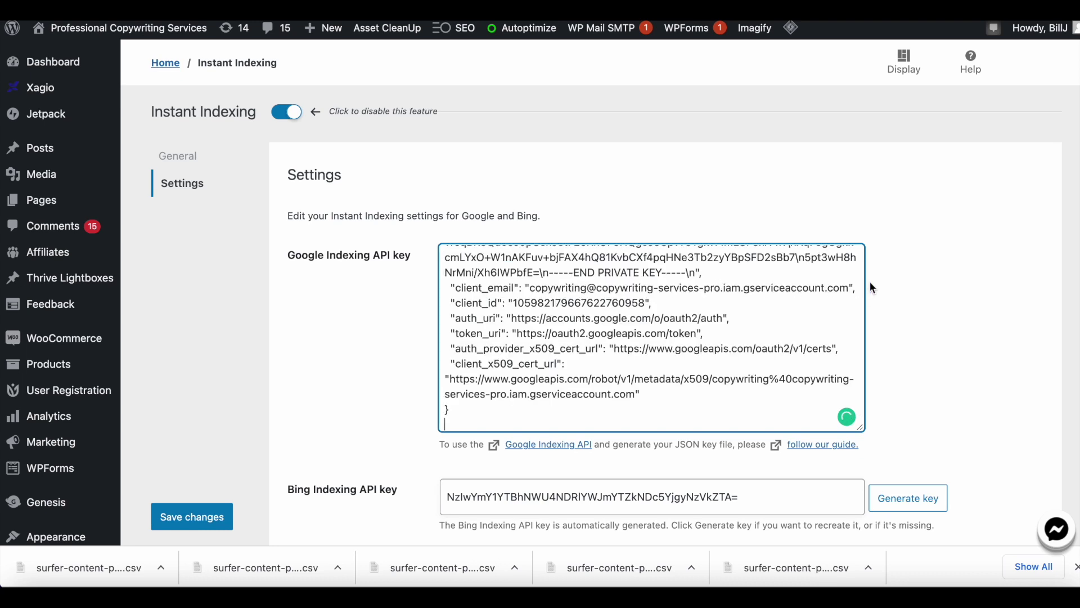
pyautogui.scroll(-5, 882, 214)
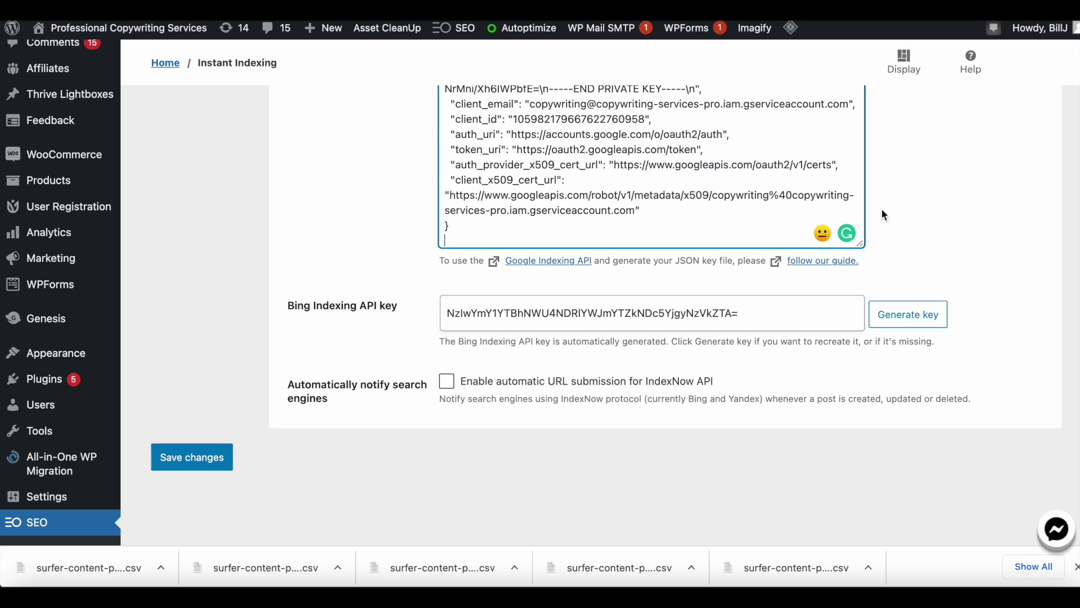
pyautogui.scroll(1, 583, 337)
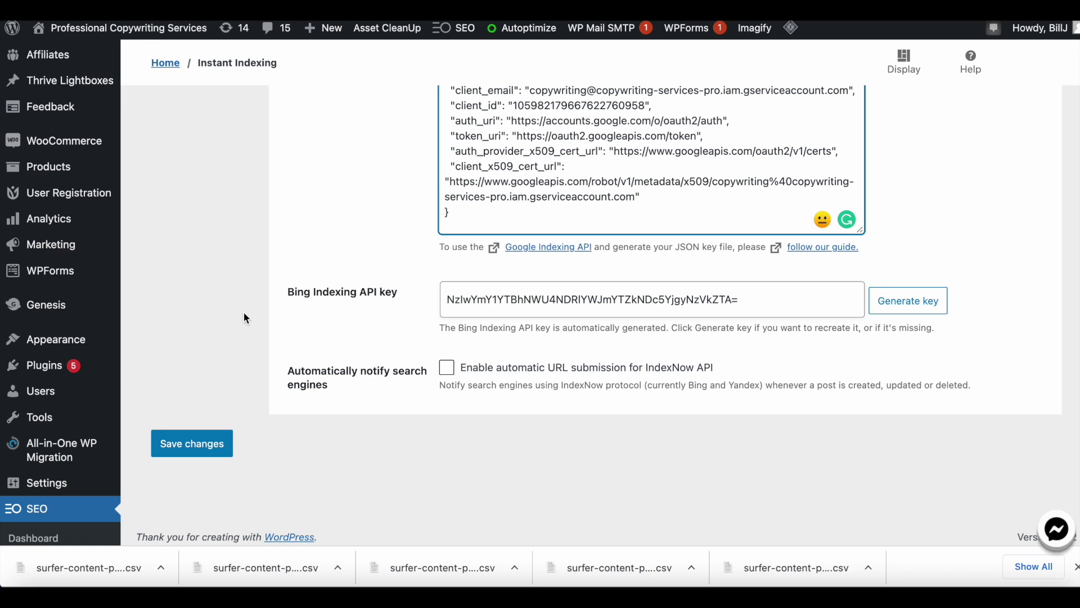
pyautogui.scroll(4, 243, 315)
pyautogui.scroll(-3, 243, 315)
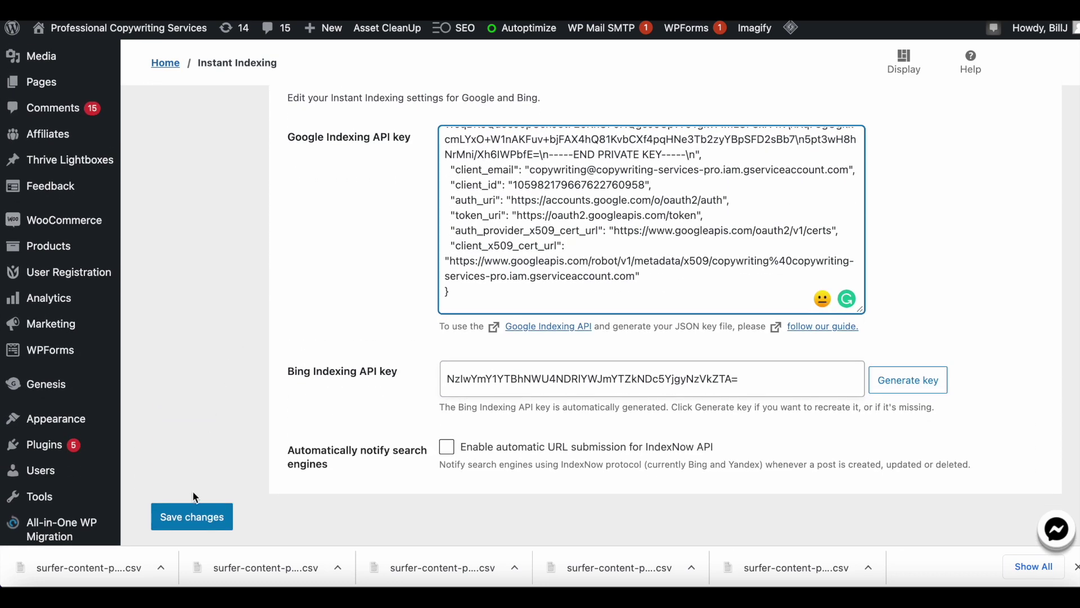
pyautogui.click(195, 519)
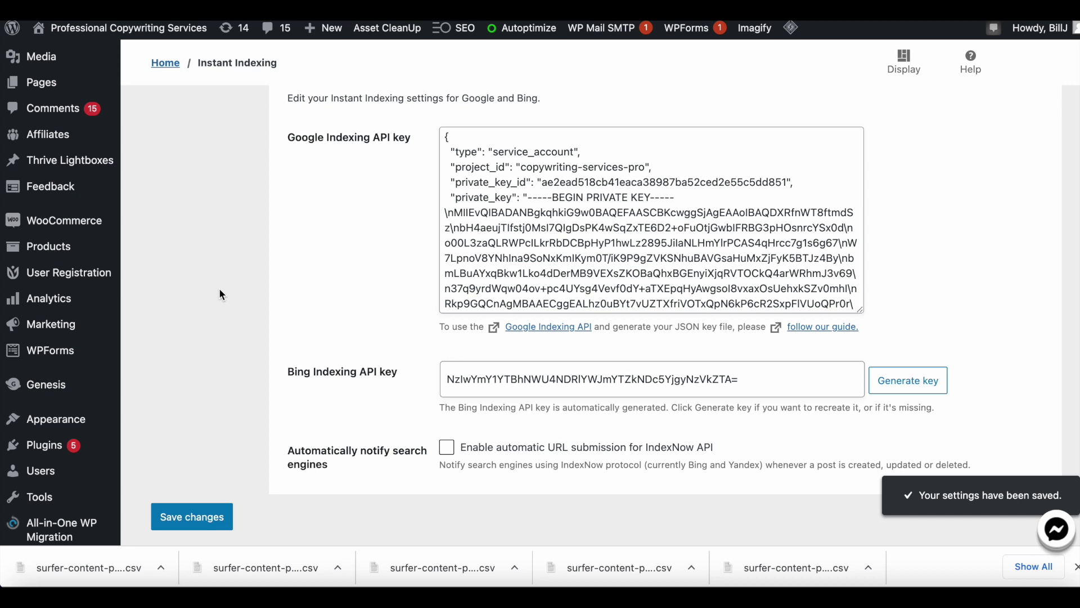
pyautogui.scroll(-4, 51, 321)
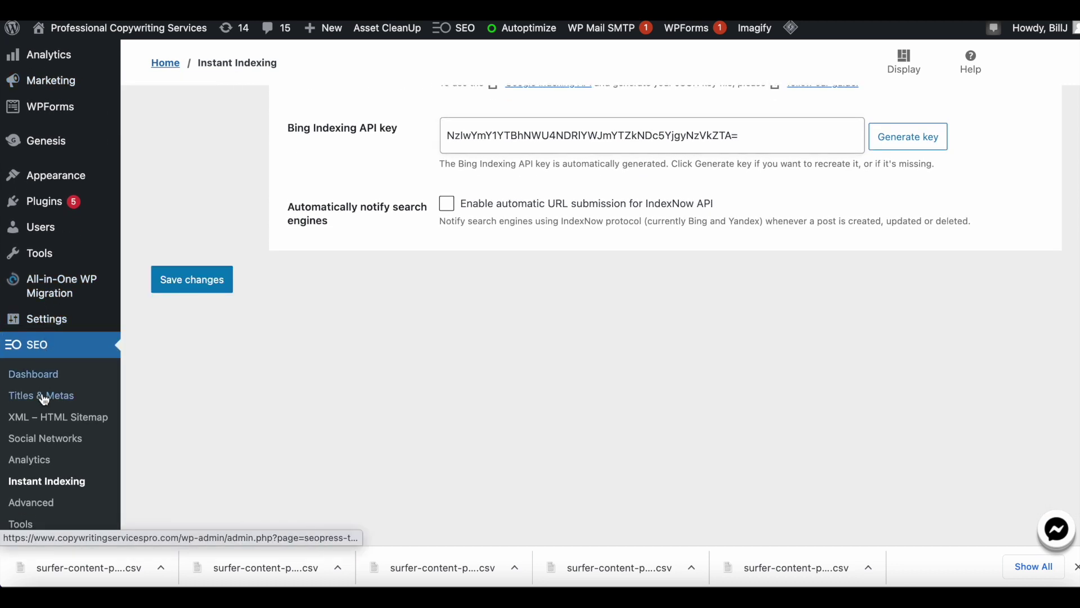
# On the Instant Indexing General page, tick Google and place the cursor in Submit URLs for indexing
pyautogui.scroll(6, 47, 446)
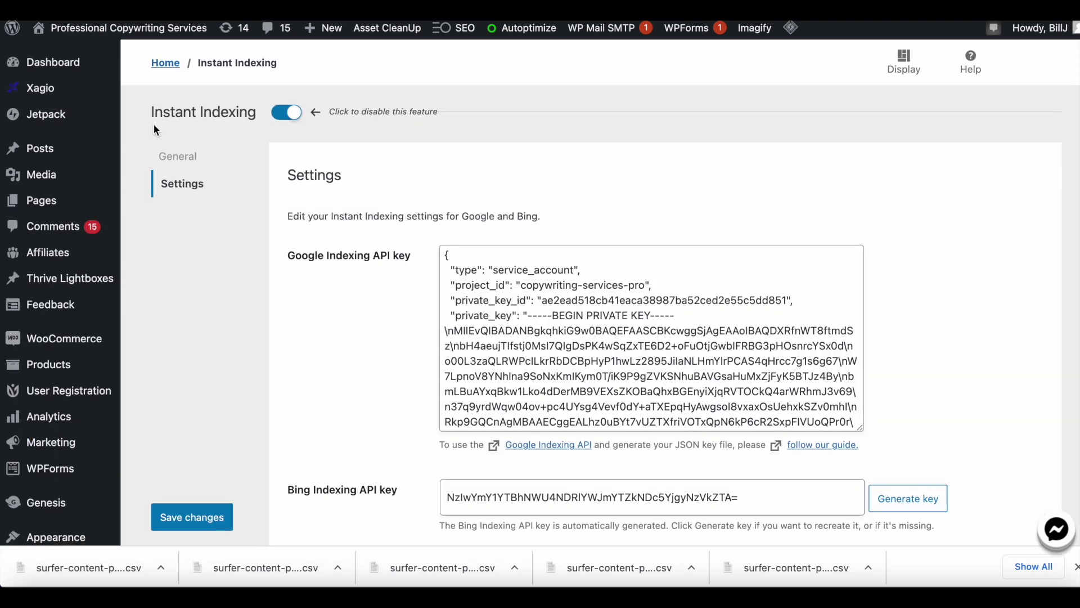
pyautogui.click(177, 163)
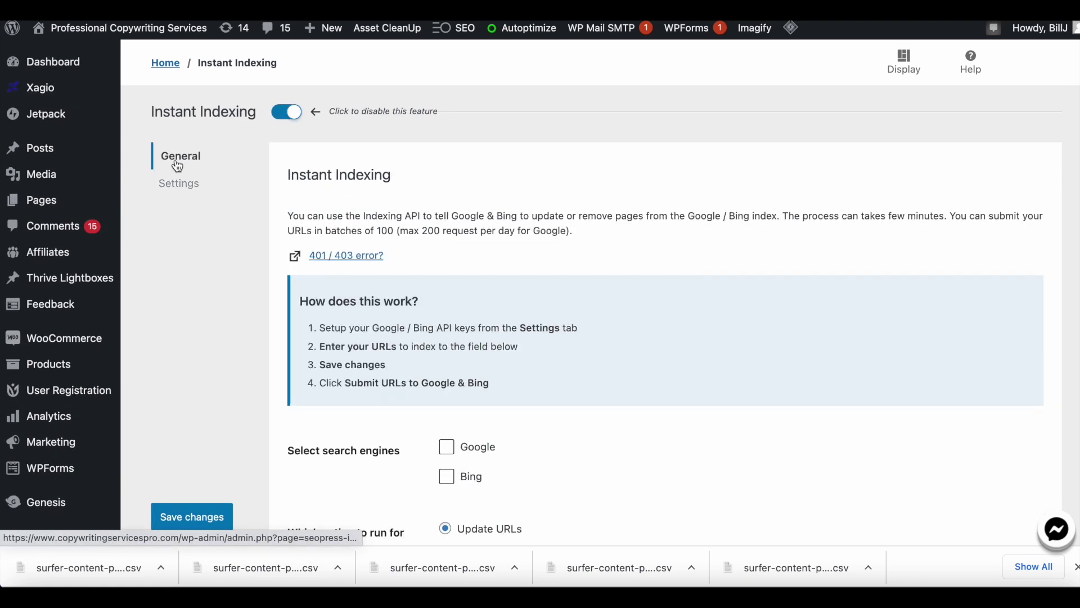
pyautogui.scroll(-1, 664, 198)
pyautogui.scroll(-1, 665, 202)
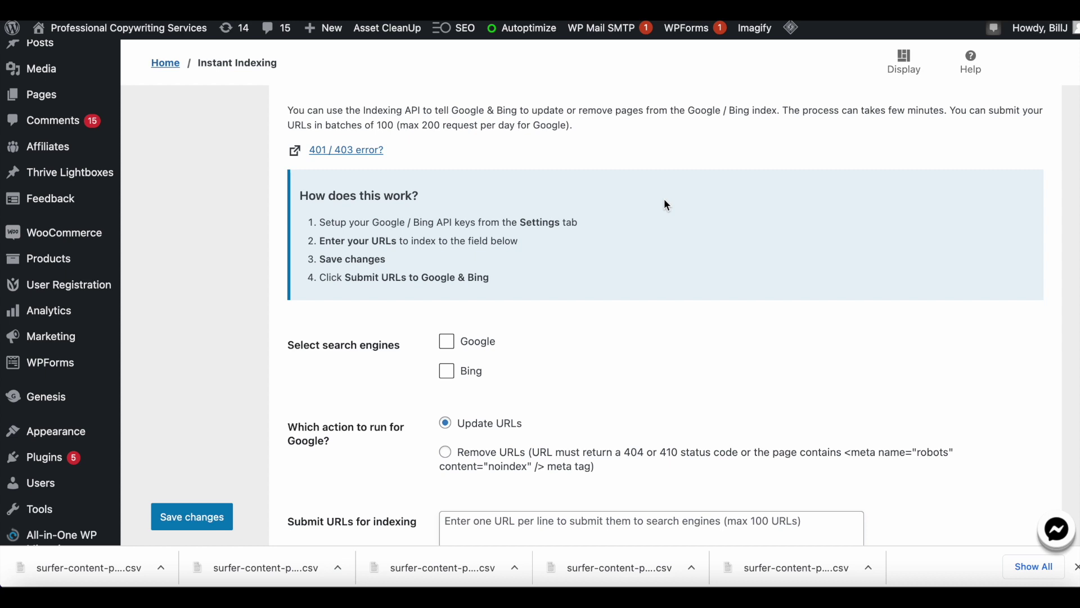
pyautogui.scroll(2, 664, 202)
pyautogui.scroll(-4, 577, 219)
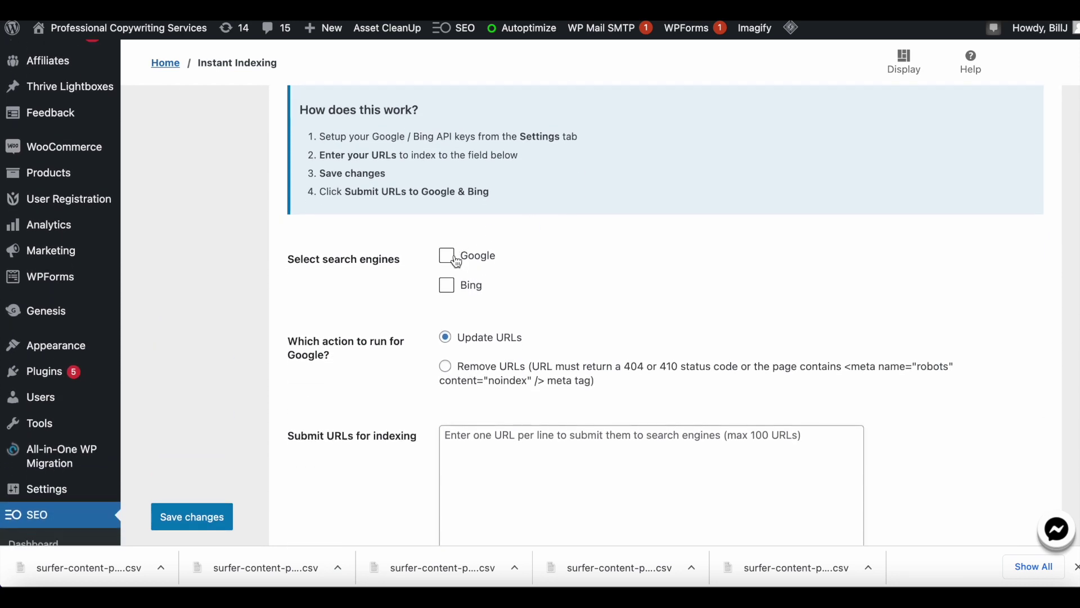
pyautogui.click(447, 255)
pyautogui.scroll(-1, 586, 235)
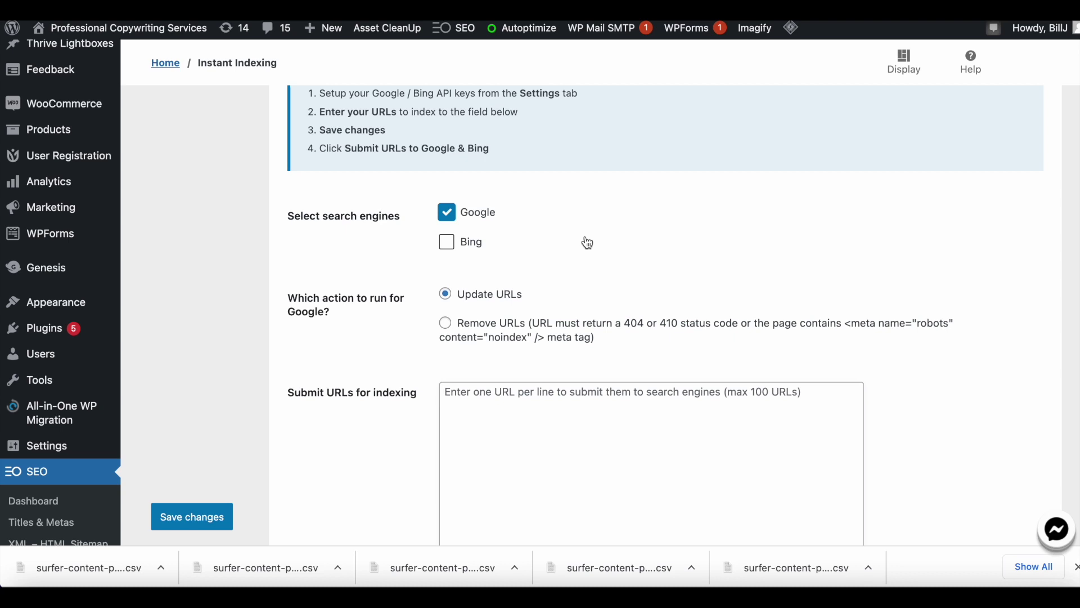
pyautogui.scroll(-3, 587, 243)
pyautogui.click(574, 299)
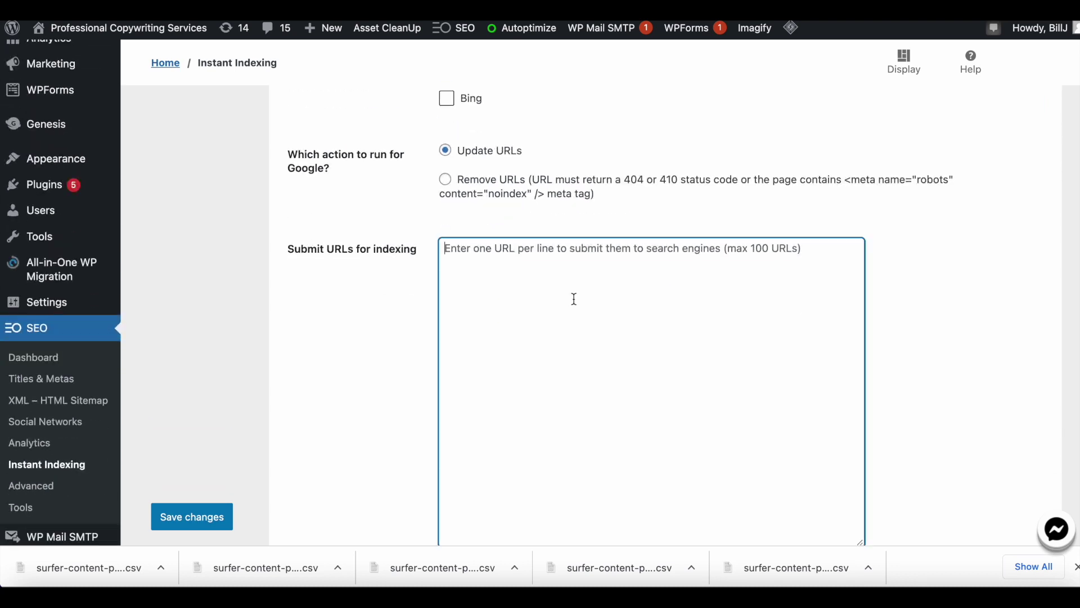
pyautogui.scroll(-2, 574, 298)
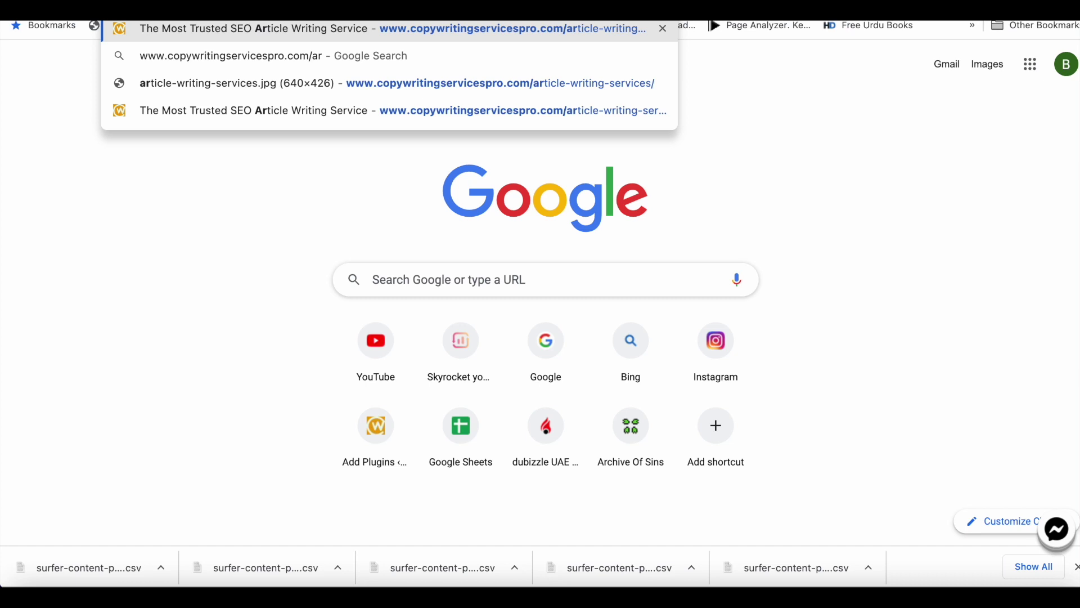
# Load the site's article writing services page from the new tab's omnibox suggestion
pyautogui.press('Return')
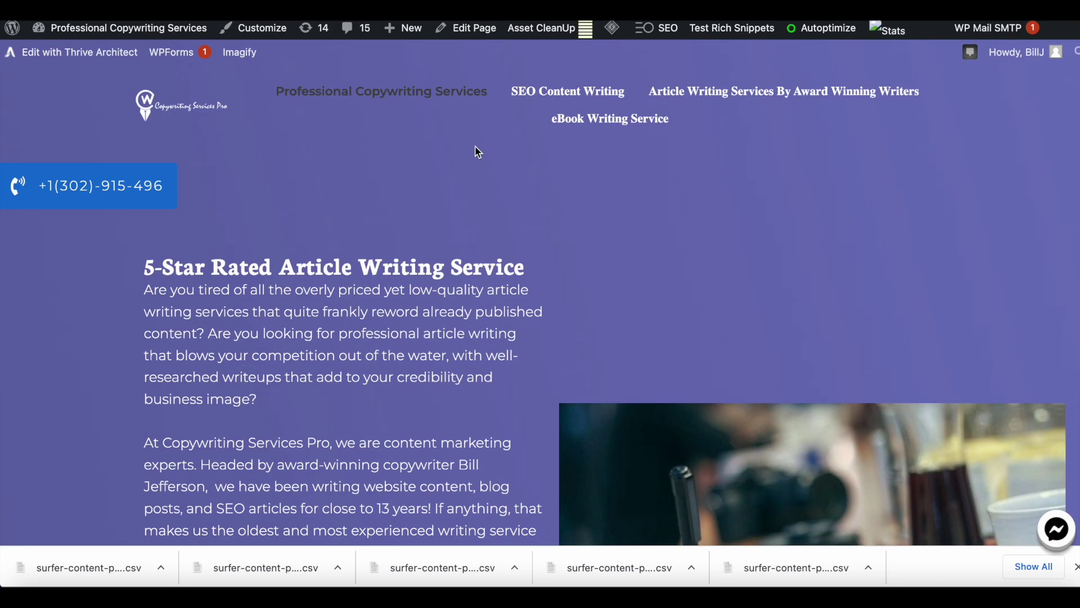
pyautogui.scroll(-9, 476, 147)
pyautogui.scroll(9, 475, 144)
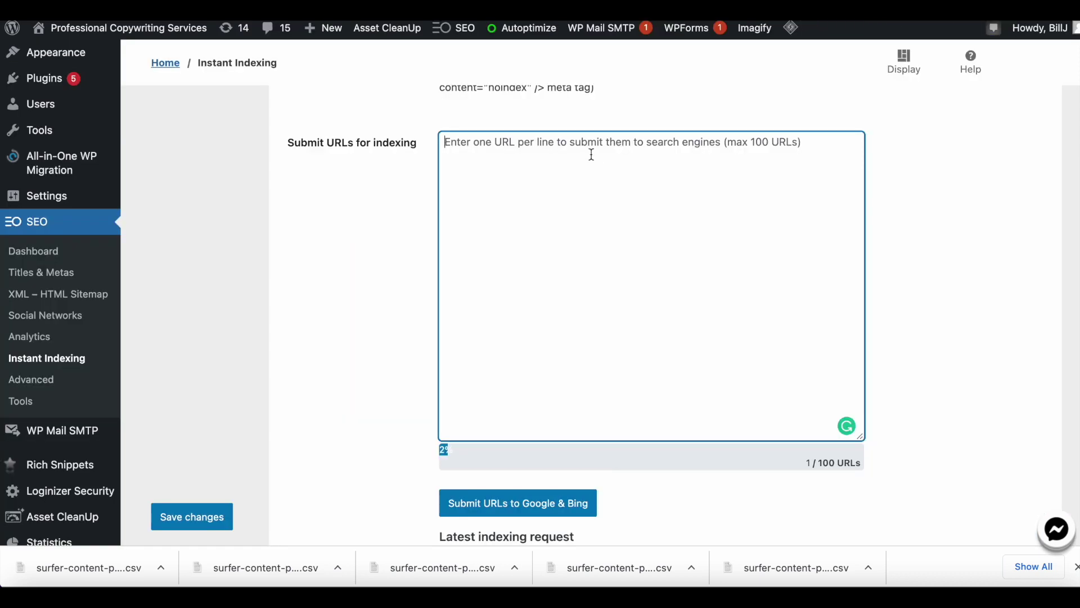
# Paste the article-writing-services-2 URL, submit it to Google, and save the Instant Indexing settings
pyautogui.write('https://www.copywritingservicespro.com/article-writing-services-2/')
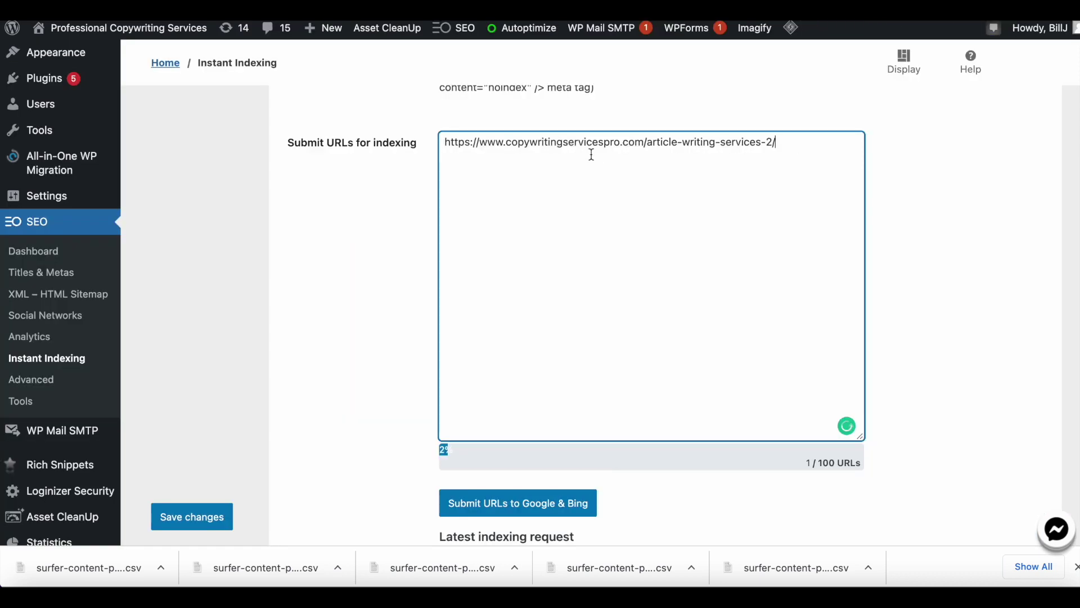
pyautogui.scroll(-4, 589, 284)
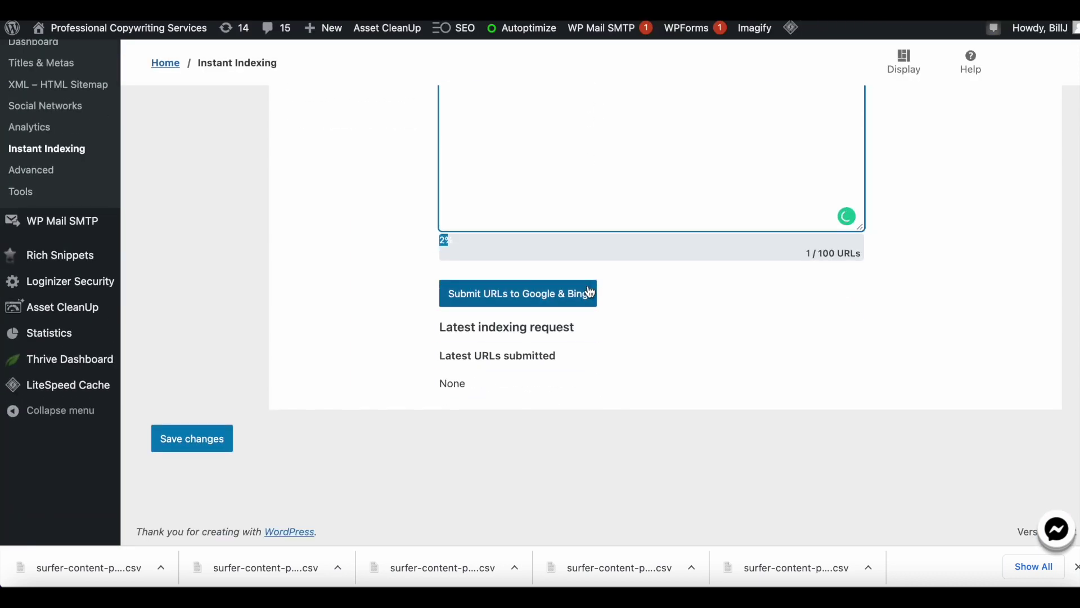
pyautogui.click(512, 305)
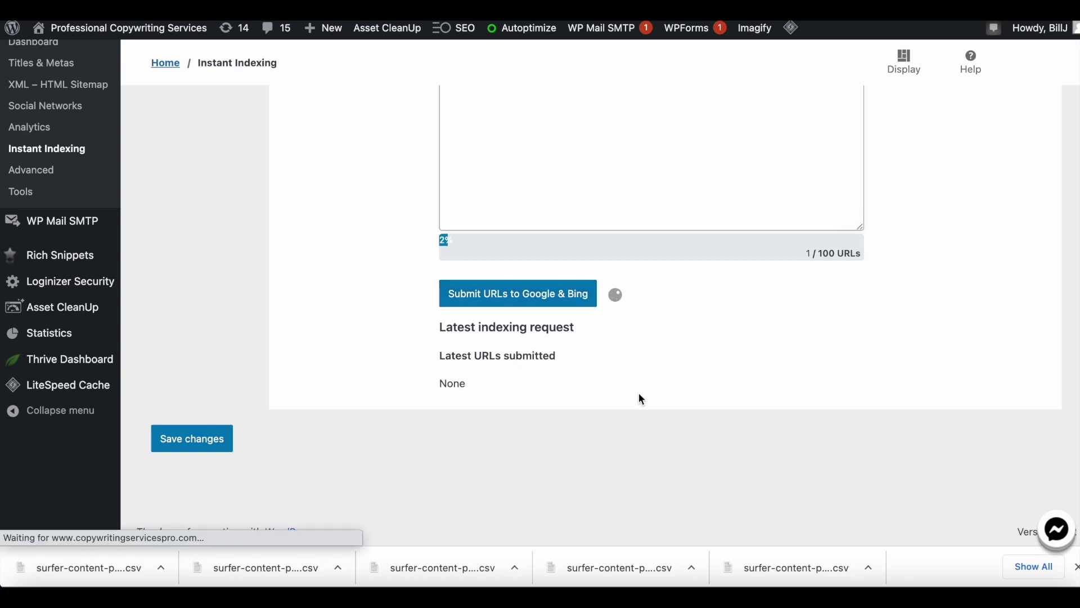
pyautogui.scroll(-5, 923, 329)
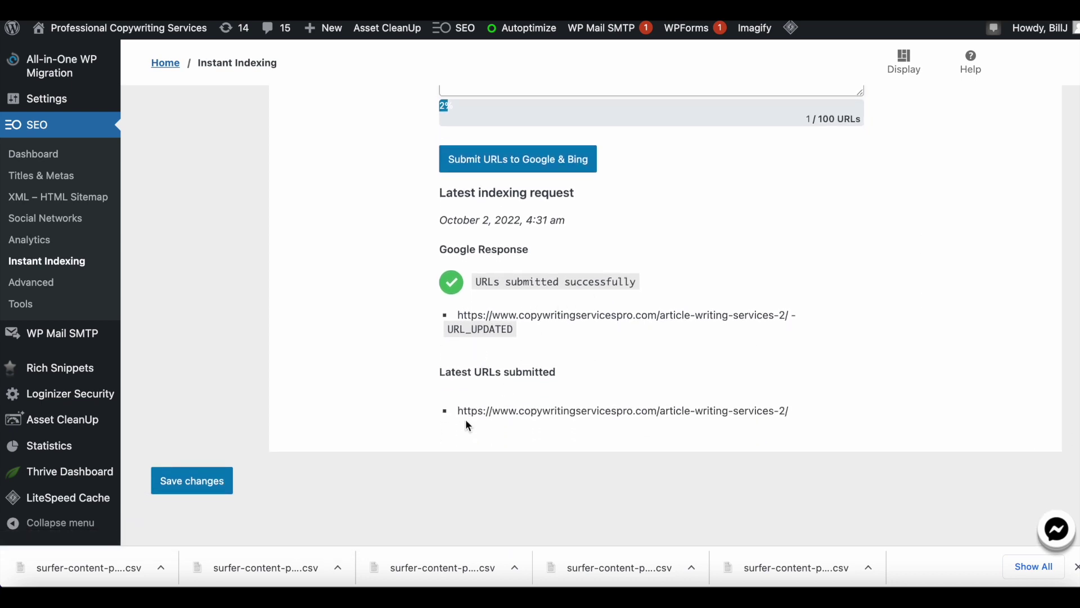
pyautogui.click(175, 482)
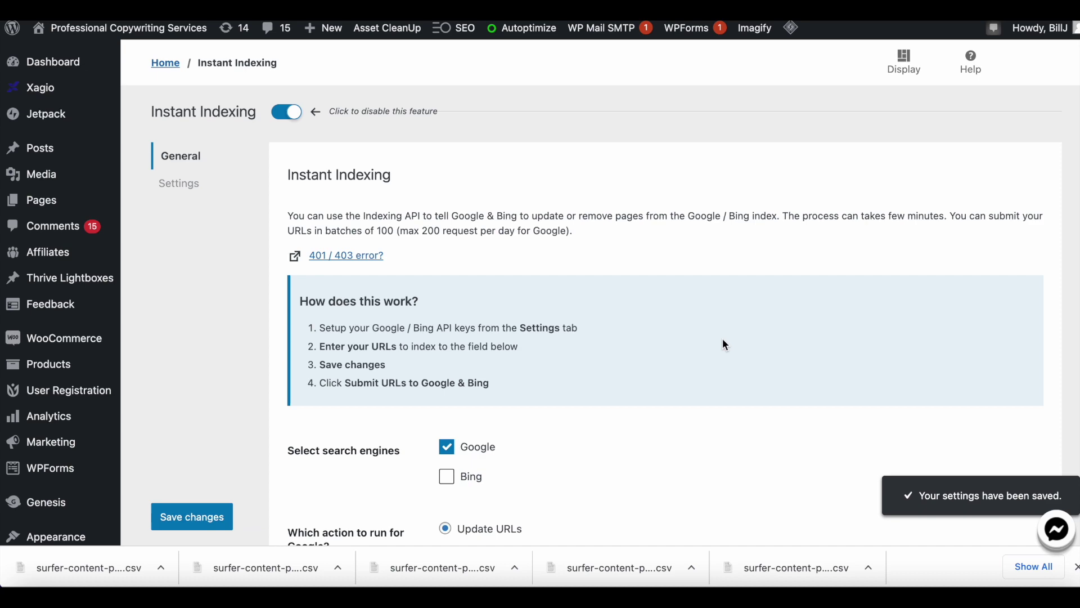
pyautogui.scroll(-5, 723, 339)
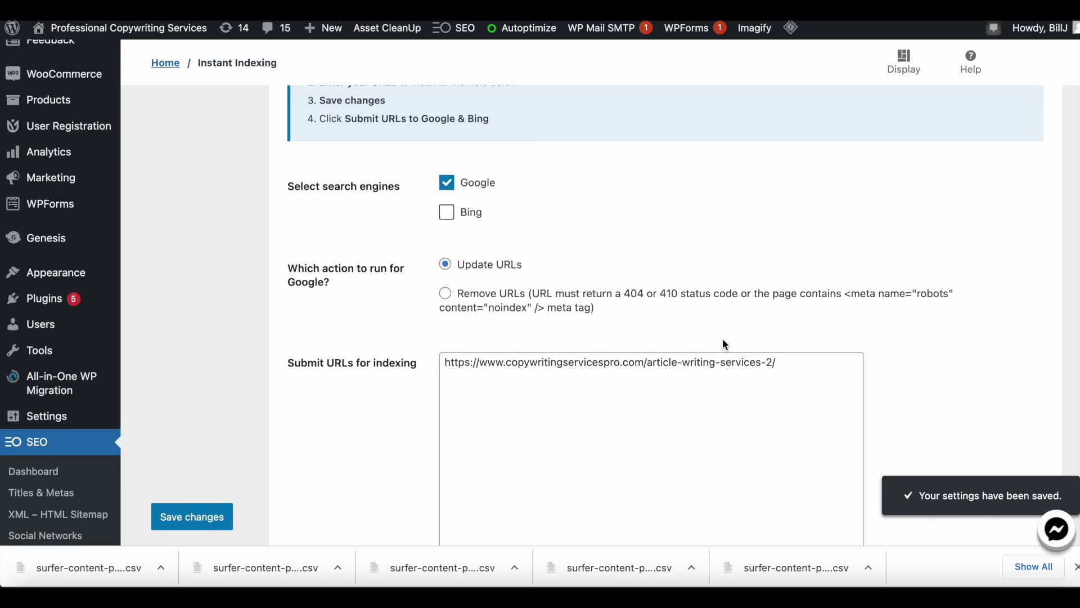
pyautogui.scroll(-7, 722, 339)
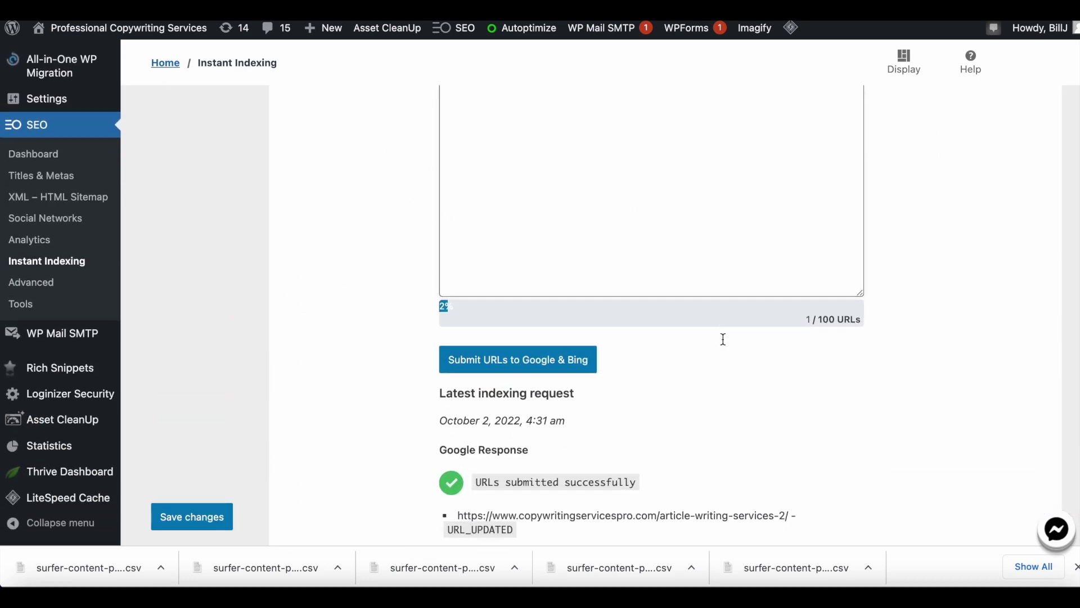
pyautogui.scroll(-2, 723, 338)
pyautogui.scroll(15, 722, 338)
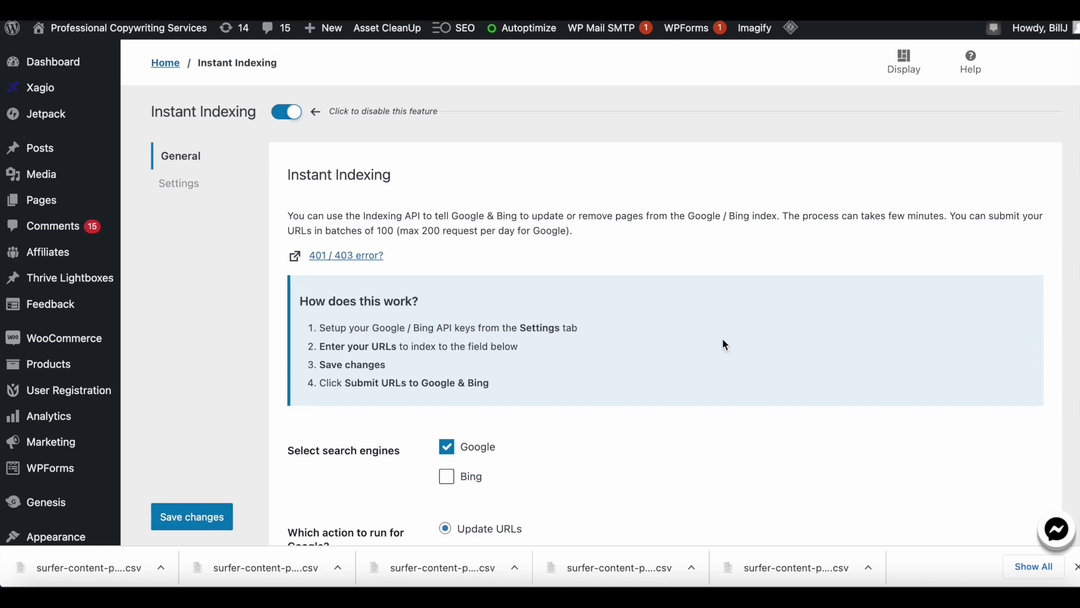